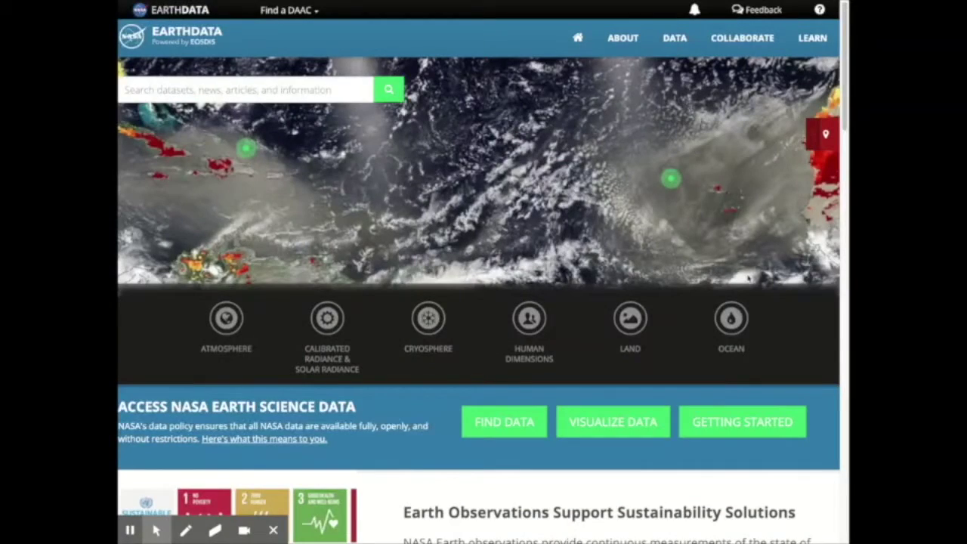
# - Go to the Learn overview page from the LEARN menu and scroll through it
pyautogui.click(814, 51)
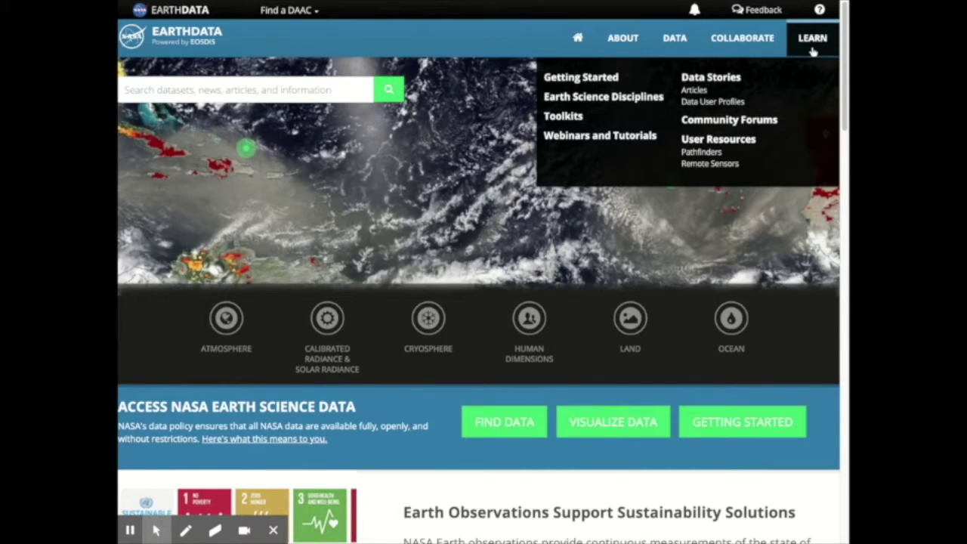
pyautogui.click(814, 50)
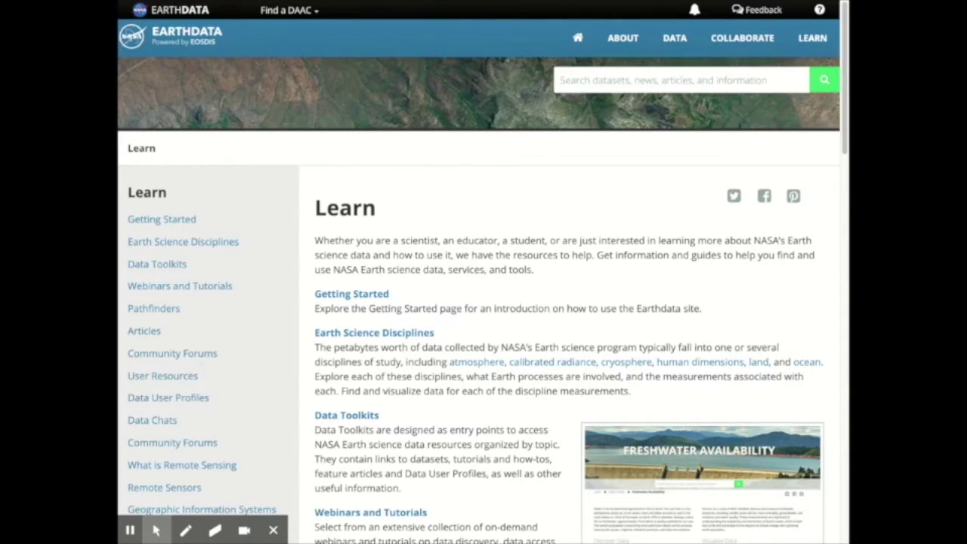
pyautogui.scroll(-4, 484, 303)
pyautogui.scroll(-6, 483, 272)
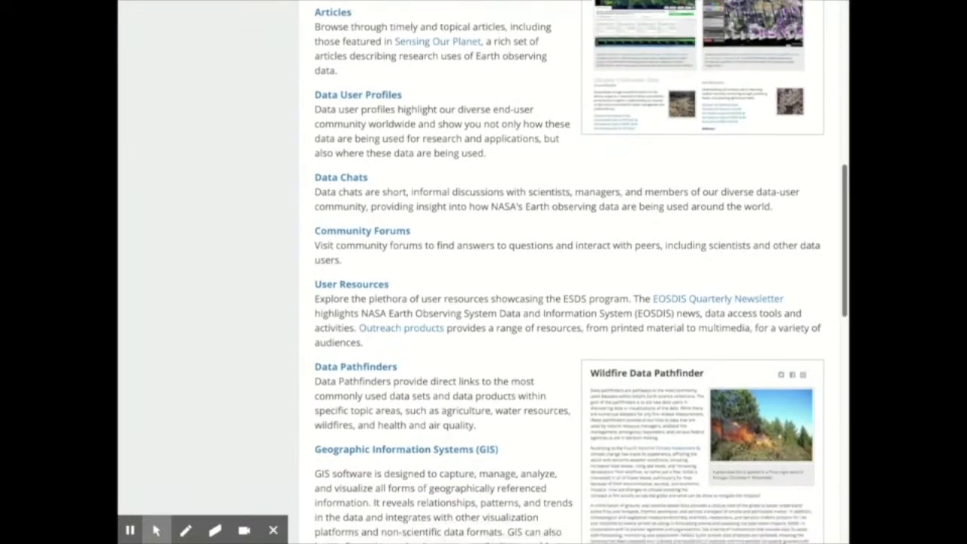
pyautogui.scroll(-1, 433, 416)
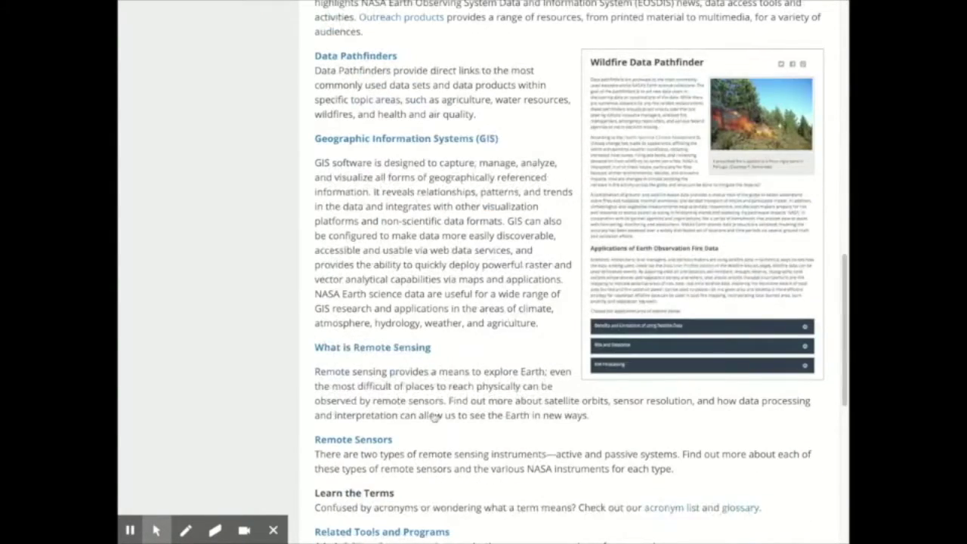
# - Read through the What is Remote Sensing article
pyautogui.click(359, 349)
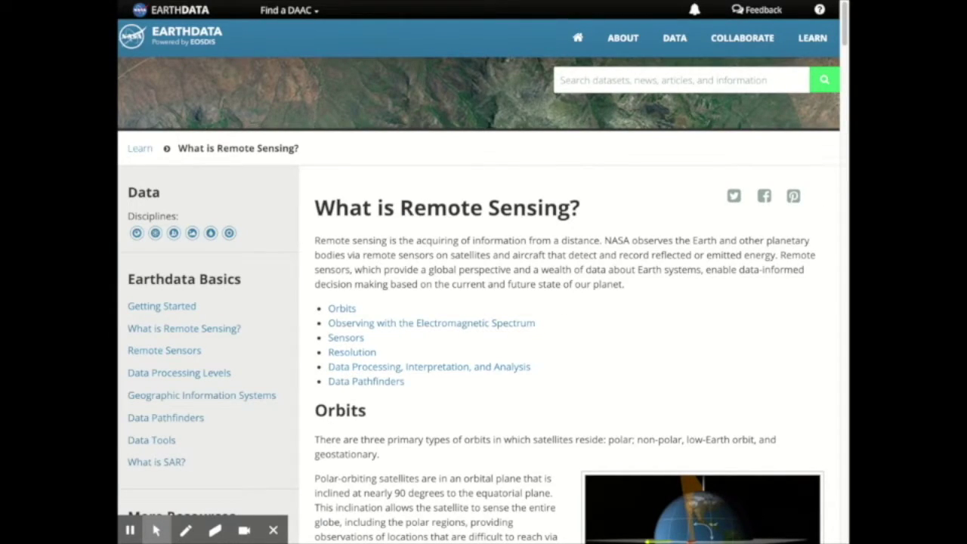
pyautogui.scroll(-3, 844, 37)
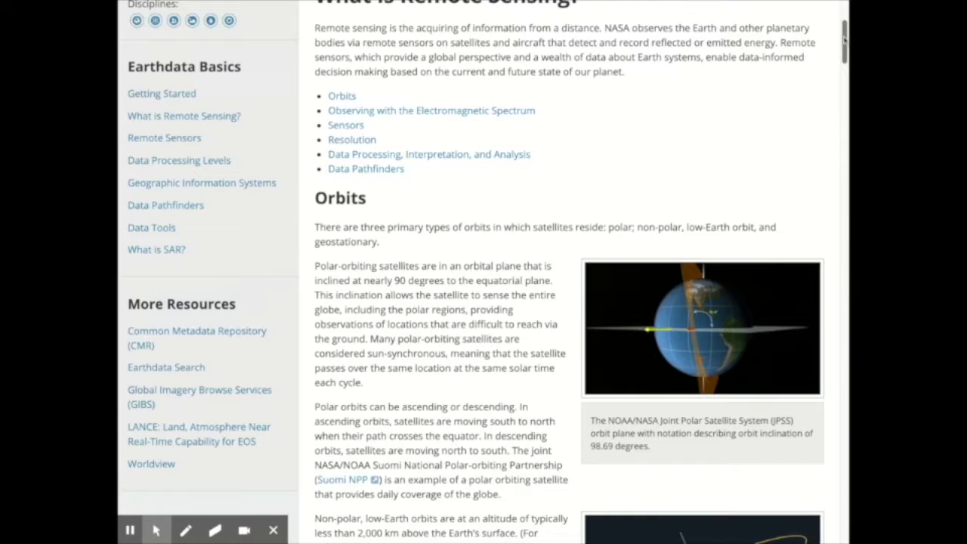
pyautogui.scroll(-5, 844, 36)
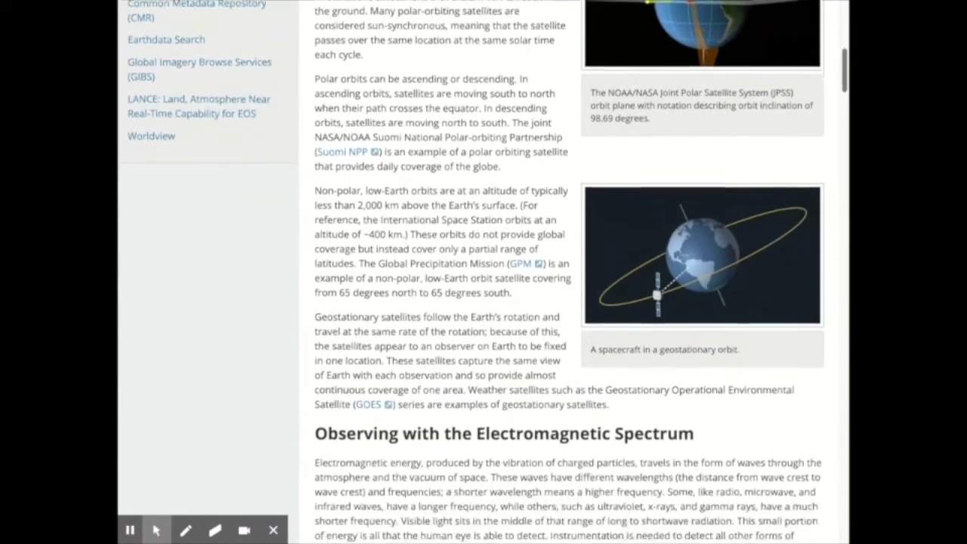
pyautogui.scroll(-3, 844, 36)
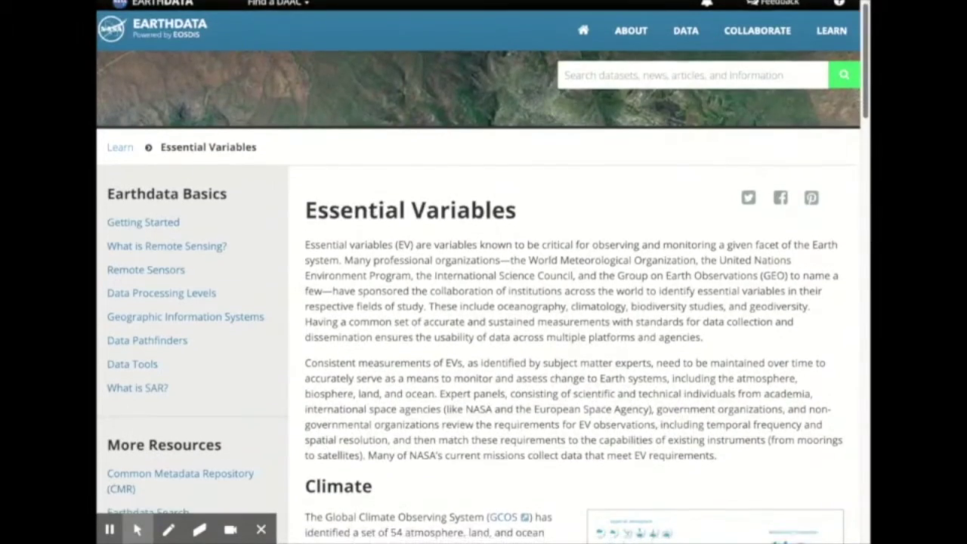
# - Read the Essential Variables page's Climate, Ocean, Biodiversity and Geodiversity sections
pyautogui.scroll(-1, 483, 302)
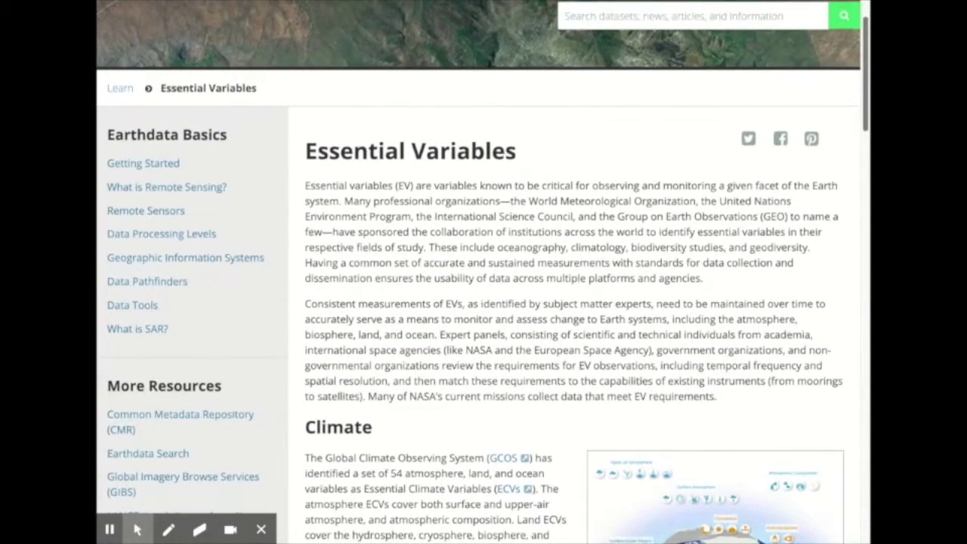
pyautogui.scroll(-1, 483, 302)
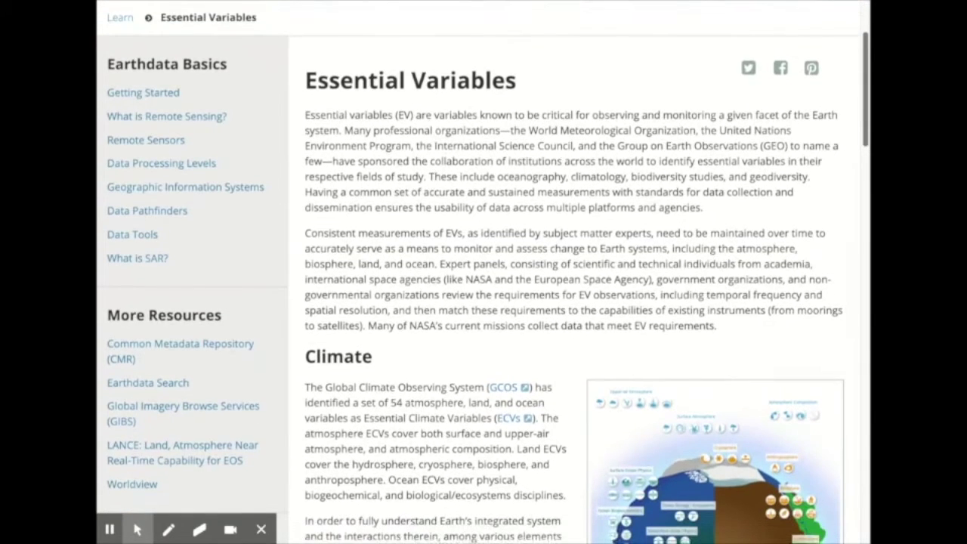
pyautogui.scroll(-4, 484, 302)
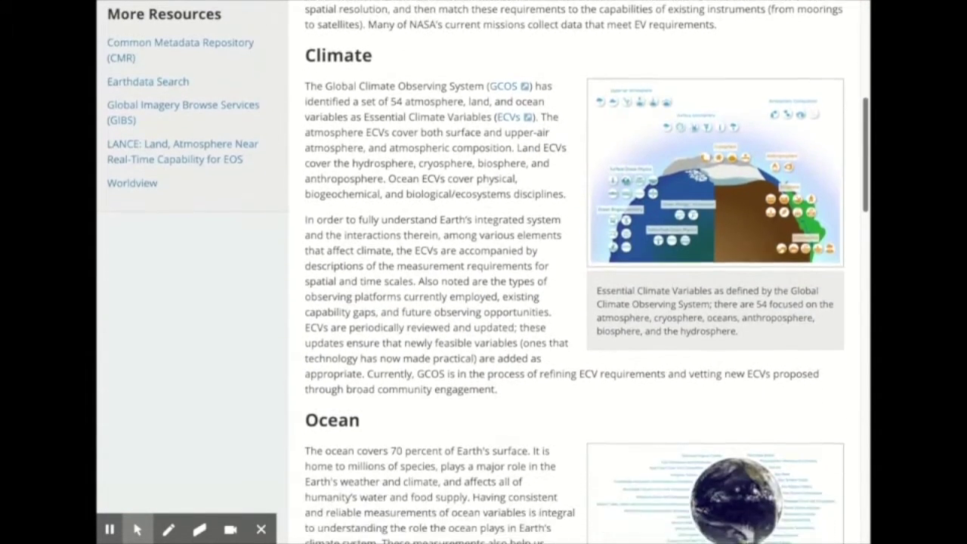
pyautogui.scroll(-4, 484, 302)
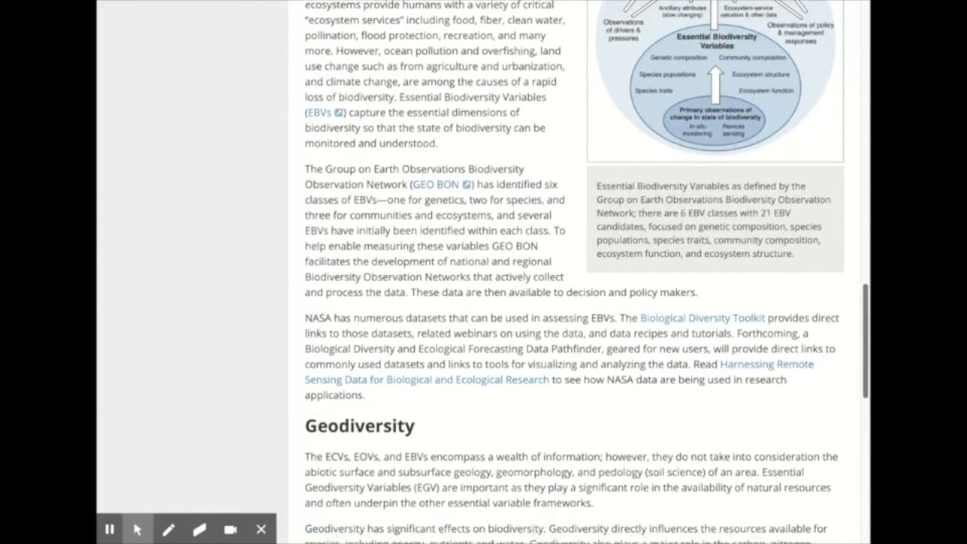
pyautogui.scroll(-2, 484, 302)
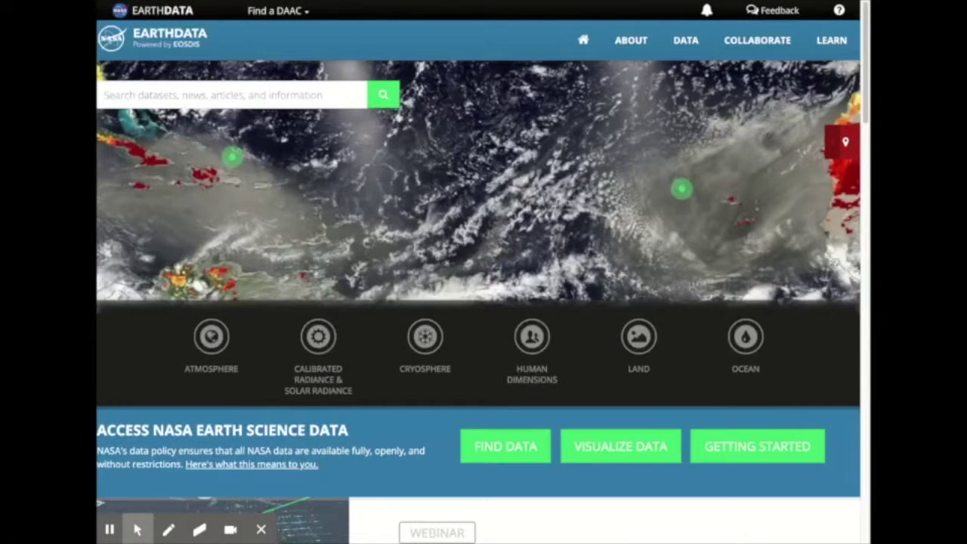
# - Go from Pathfinders under LEARN's User Resources to the Biological Diversity and Ecological Forecasting pathfinder
pyautogui.moveTo(838, 52)
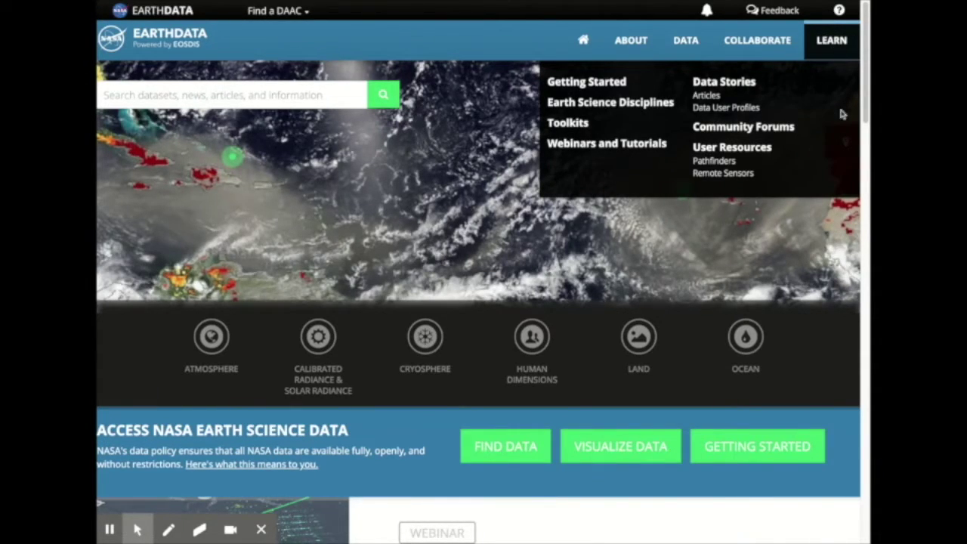
pyautogui.click(714, 161)
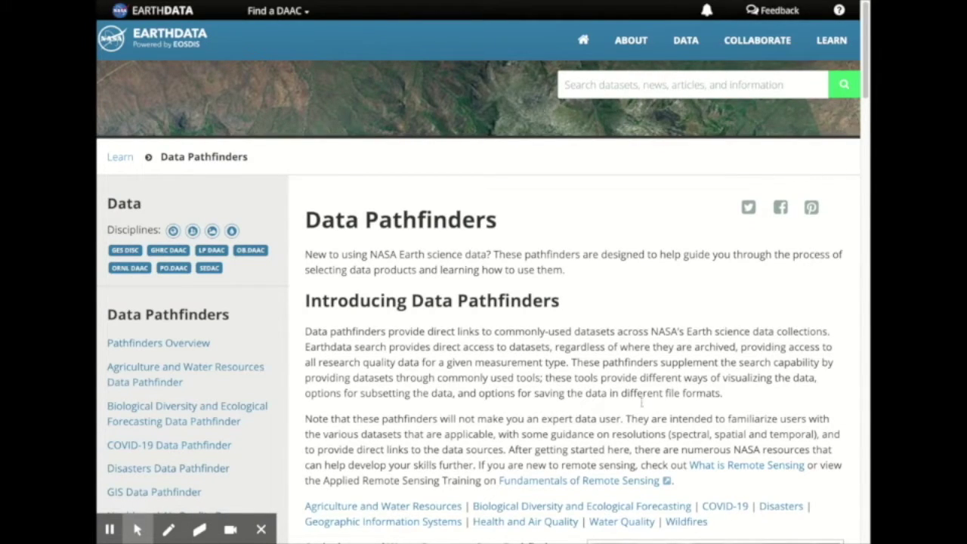
pyautogui.click(566, 512)
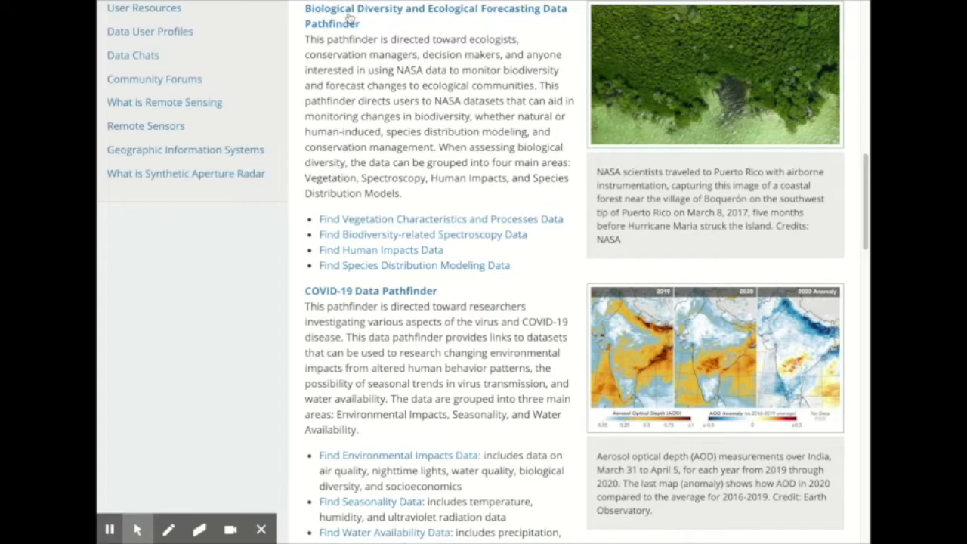
pyautogui.click(350, 16)
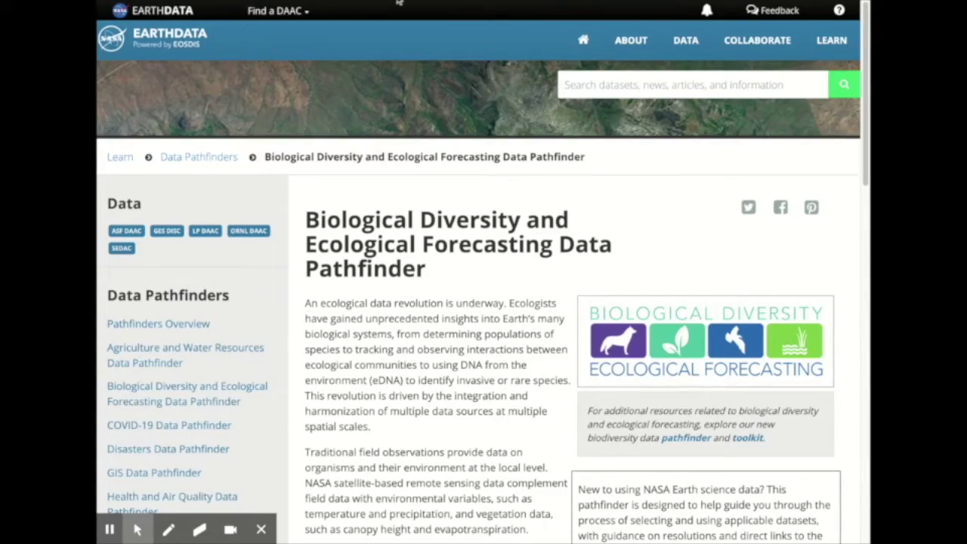
# - Expand About the Data and read its platform, sensor and resolution table
pyautogui.scroll(-5, 483, 272)
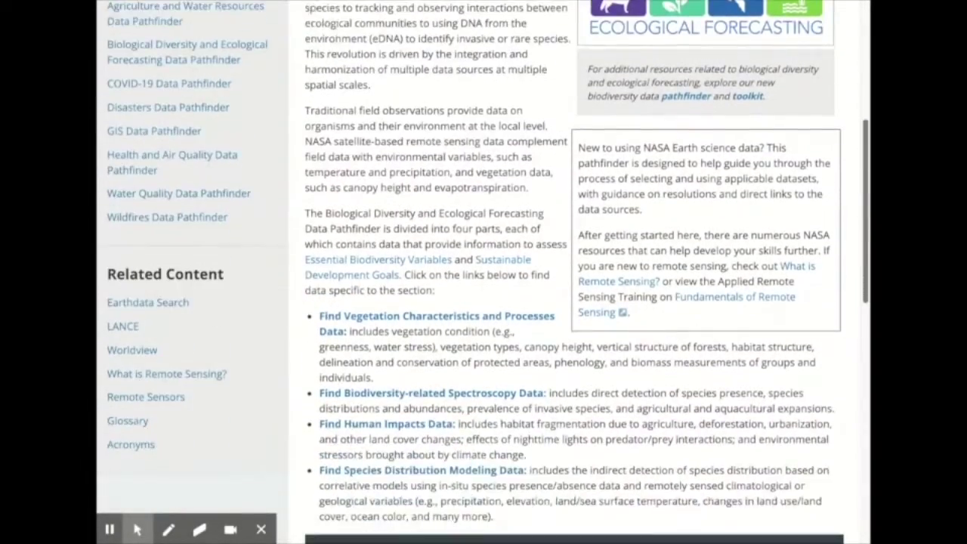
pyautogui.scroll(-5, 831, 363)
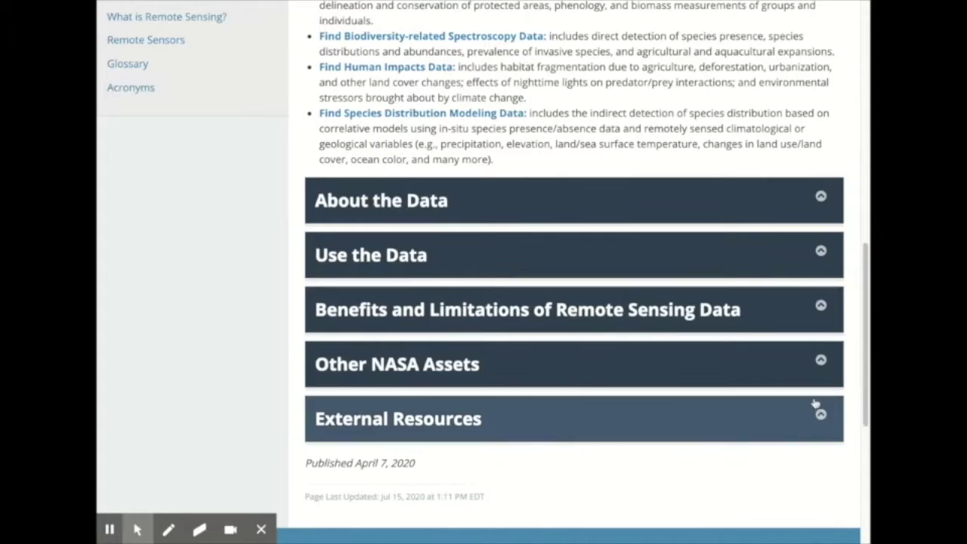
pyautogui.click(817, 218)
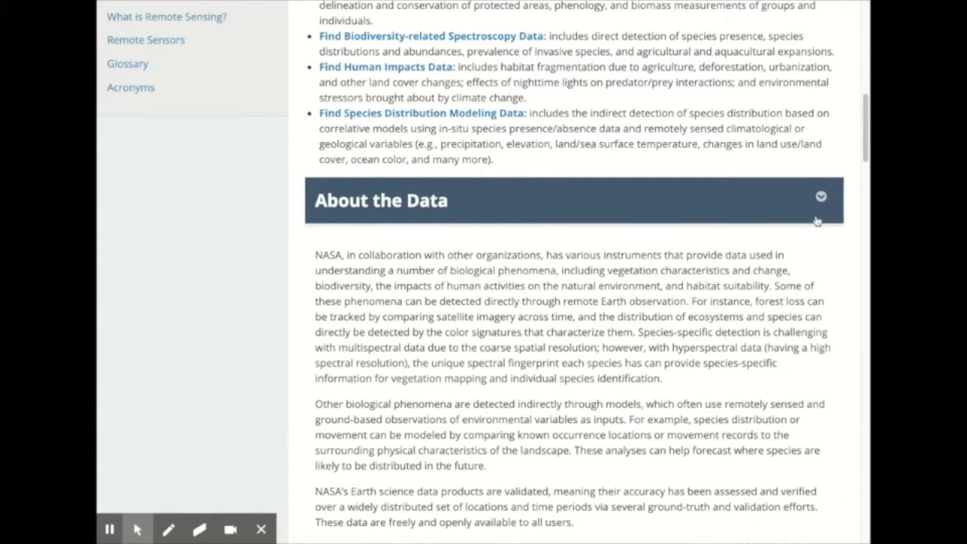
pyautogui.scroll(-2, 864, 151)
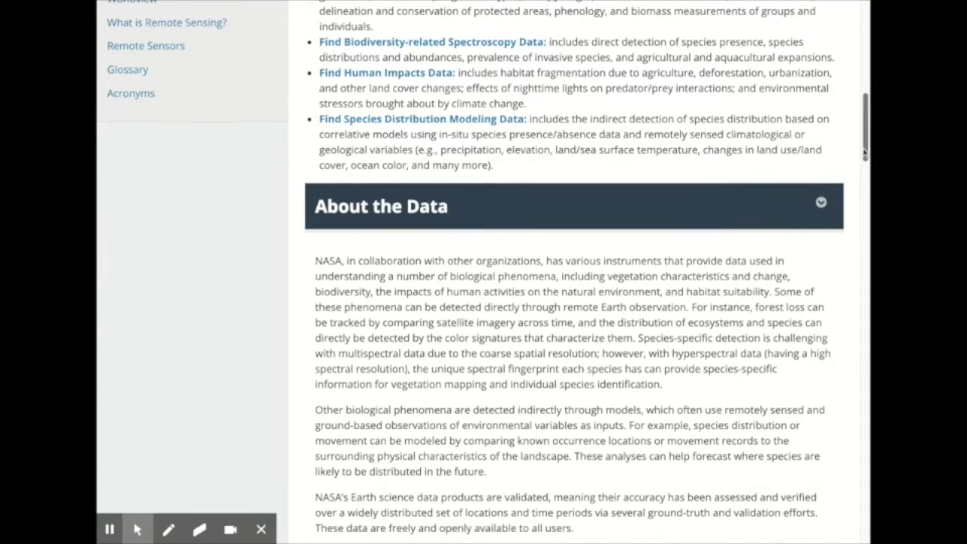
pyautogui.scroll(-5, 864, 151)
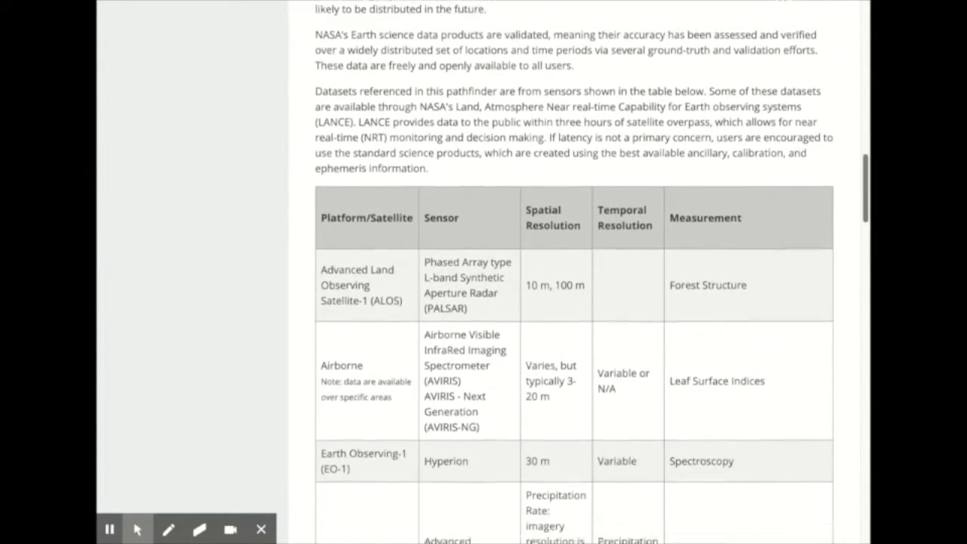
pyautogui.scroll(-1, 574, 273)
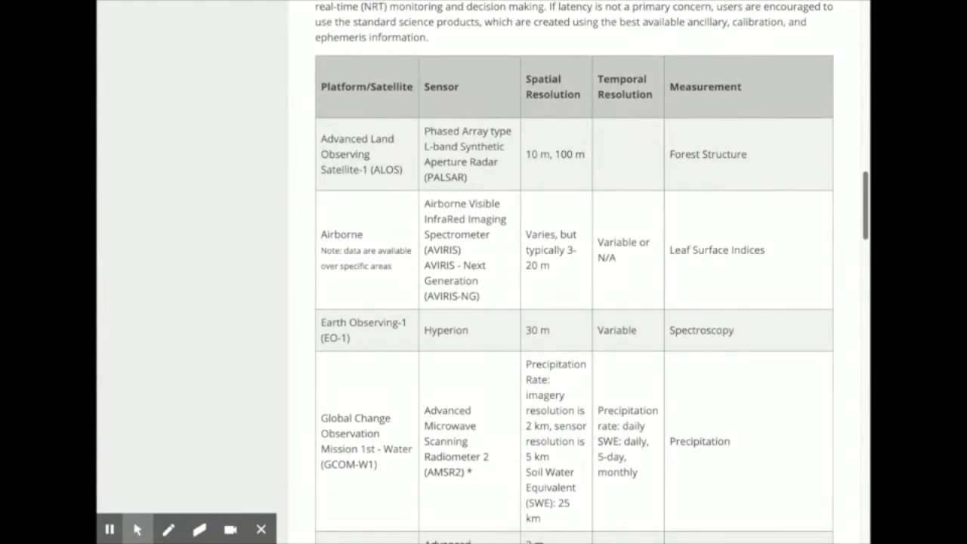
pyautogui.scroll(-1, 574, 272)
pyautogui.scroll(-2, 575, 272)
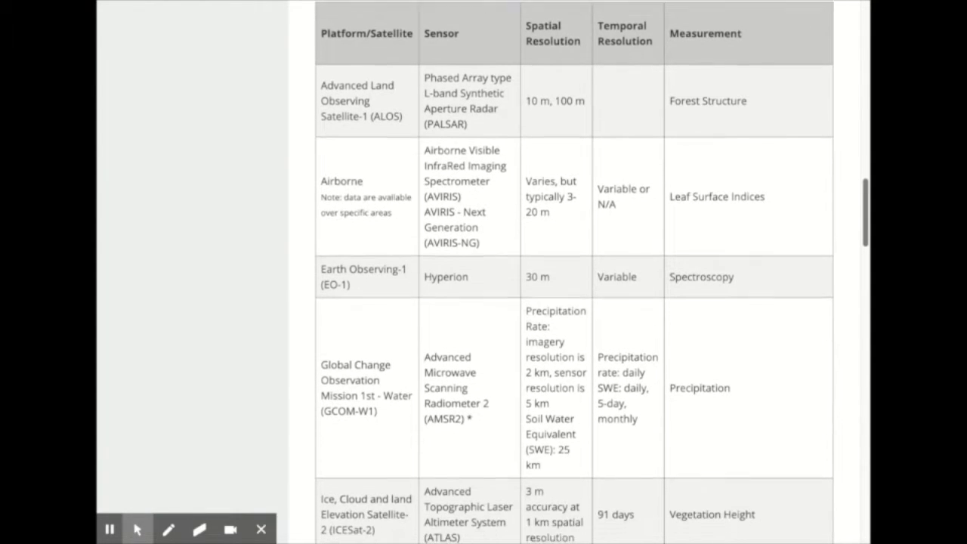
pyautogui.scroll(-2, 575, 273)
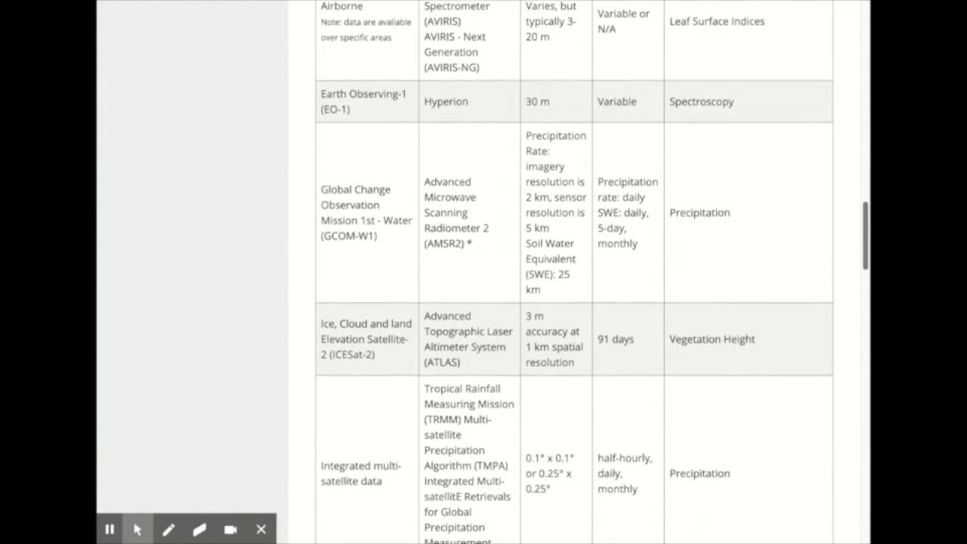
pyautogui.scroll(-4, 574, 272)
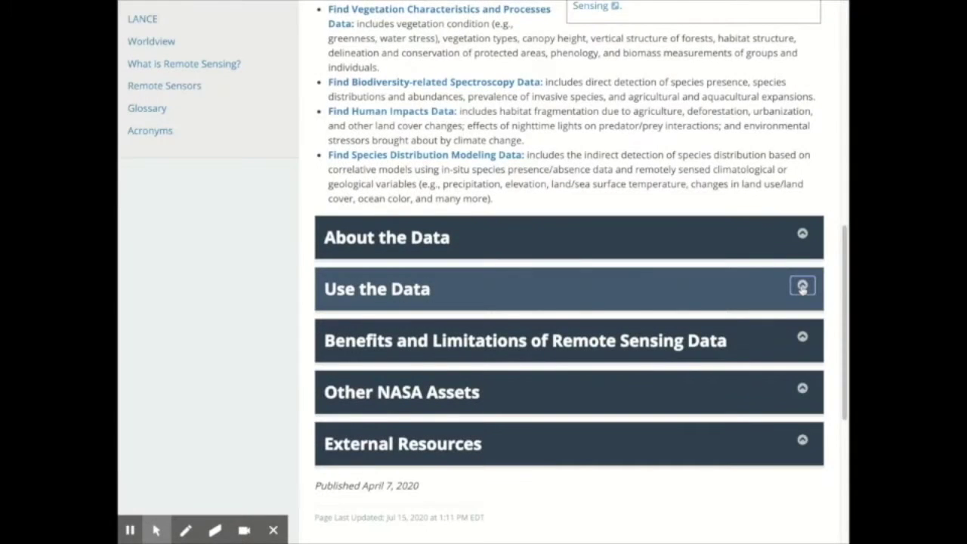
# - Expand Use the Data and read down to the indirect biodiversity detection case studies
pyautogui.click(803, 288)
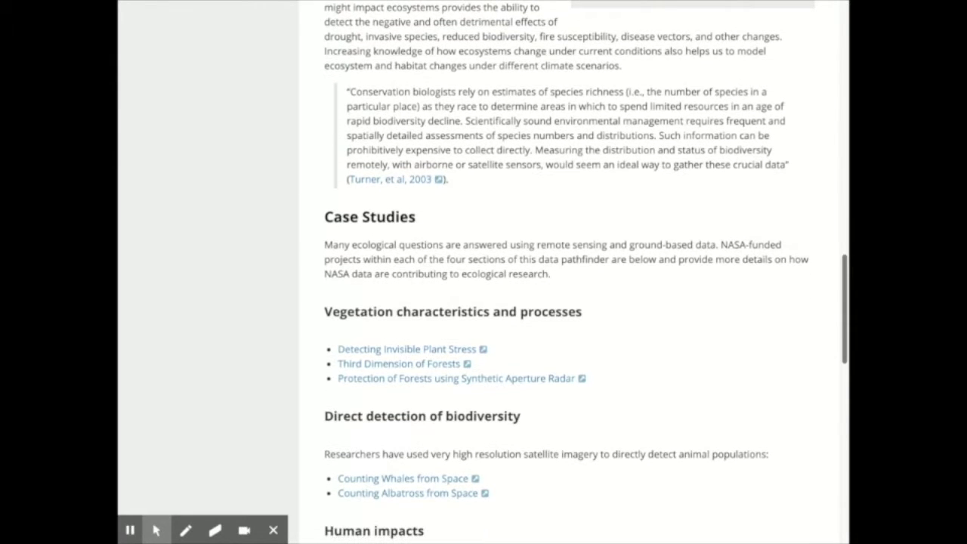
pyautogui.scroll(-2, 574, 272)
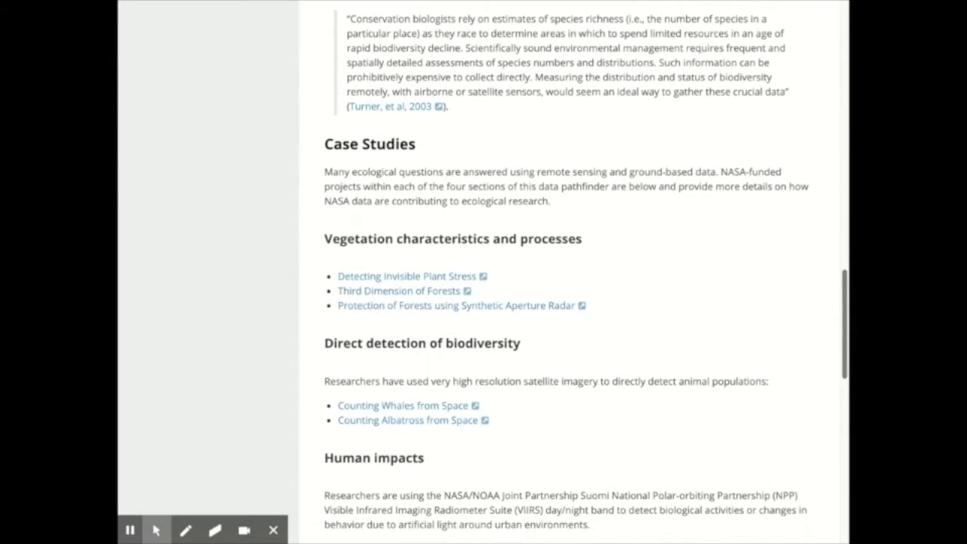
pyautogui.scroll(-2, 567, 276)
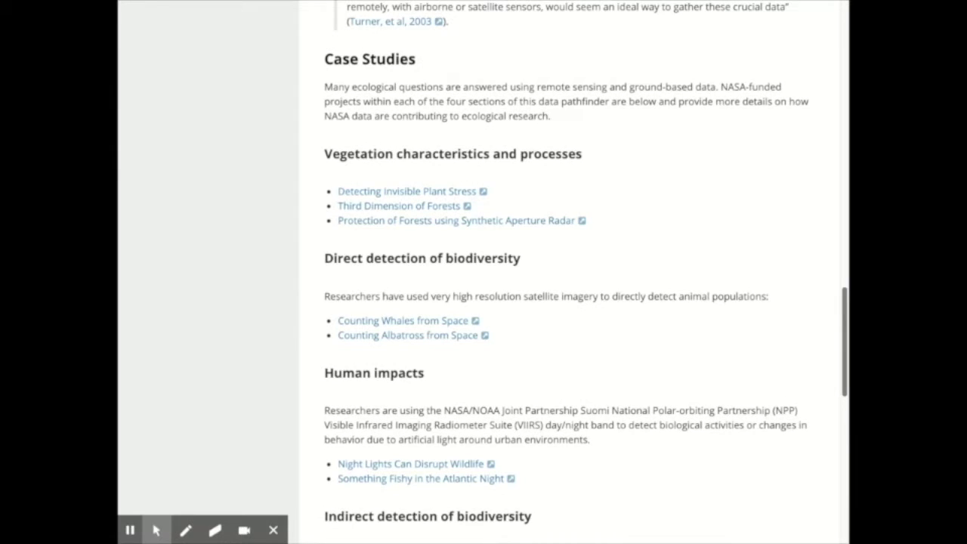
pyautogui.scroll(-2, 574, 272)
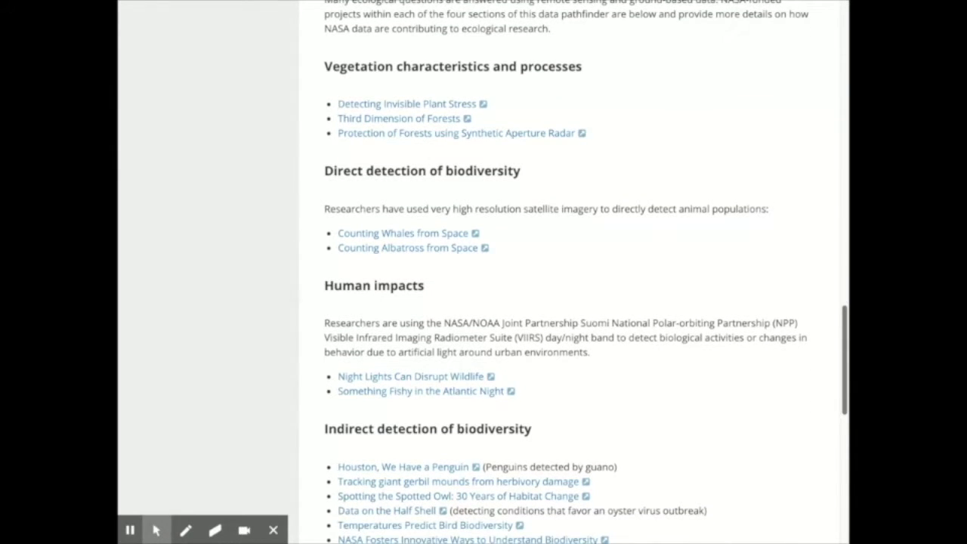
pyautogui.scroll(-2, 575, 272)
pyautogui.scroll(-1, 570, 272)
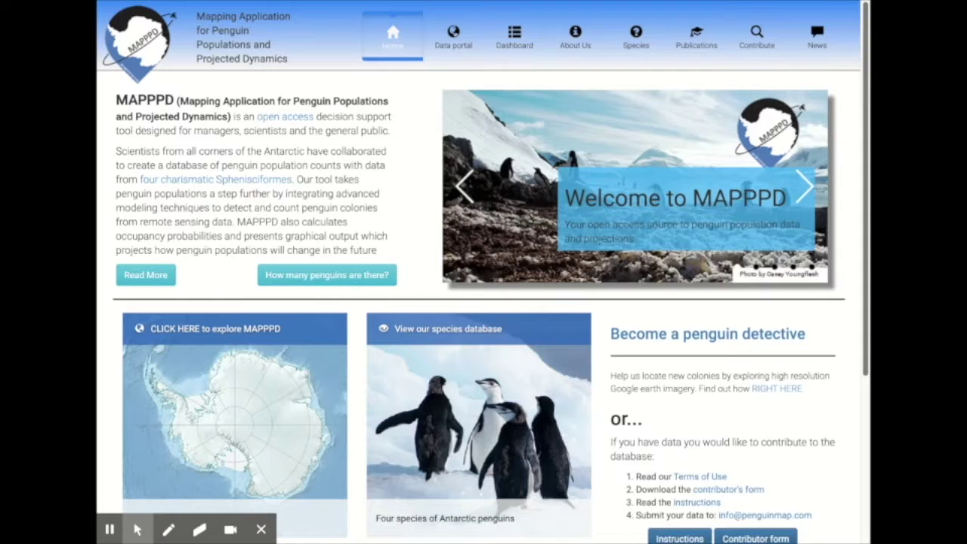
# - Look over the MAPPPD penguin population home page
pyautogui.scroll(-2, 484, 272)
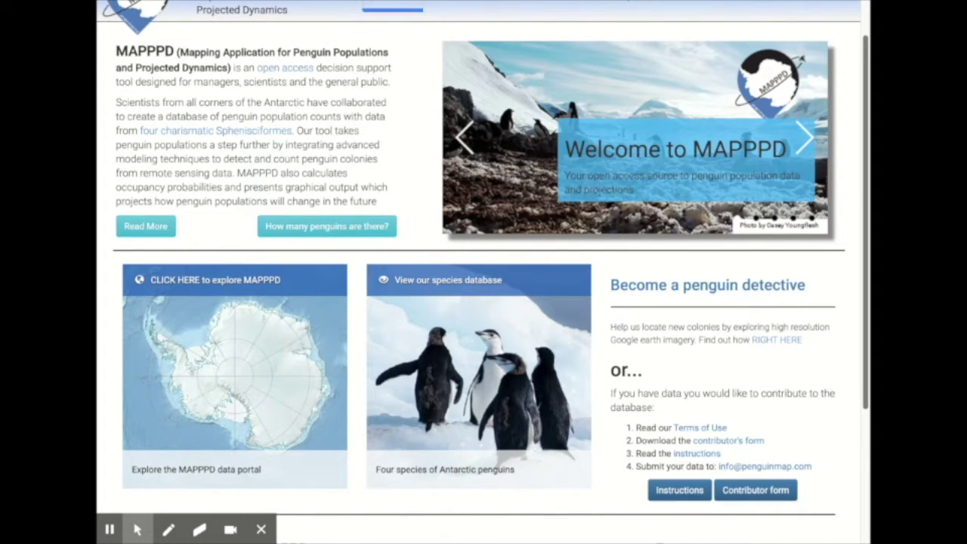
pyautogui.scroll(-3, 484, 272)
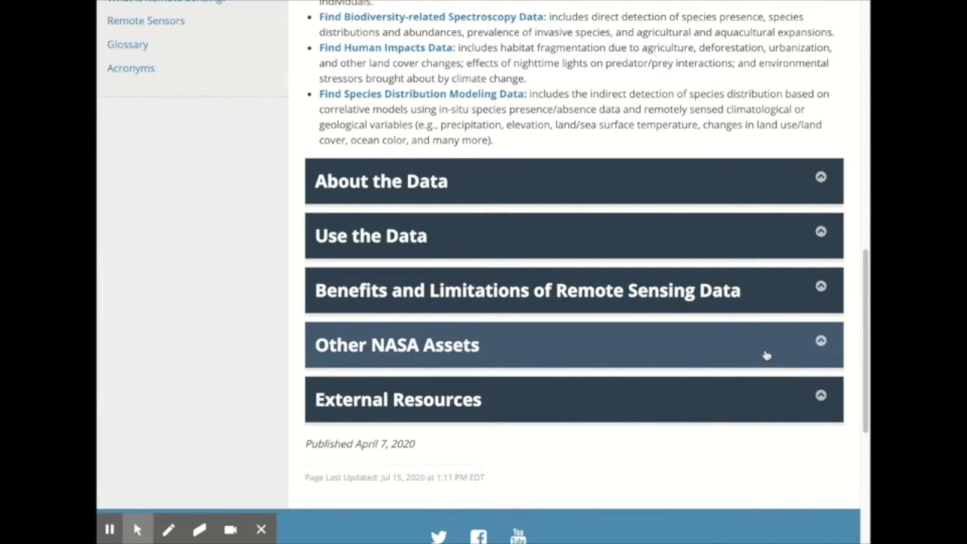
# - Expand the pathfinder's External Resources section
pyautogui.click(730, 402)
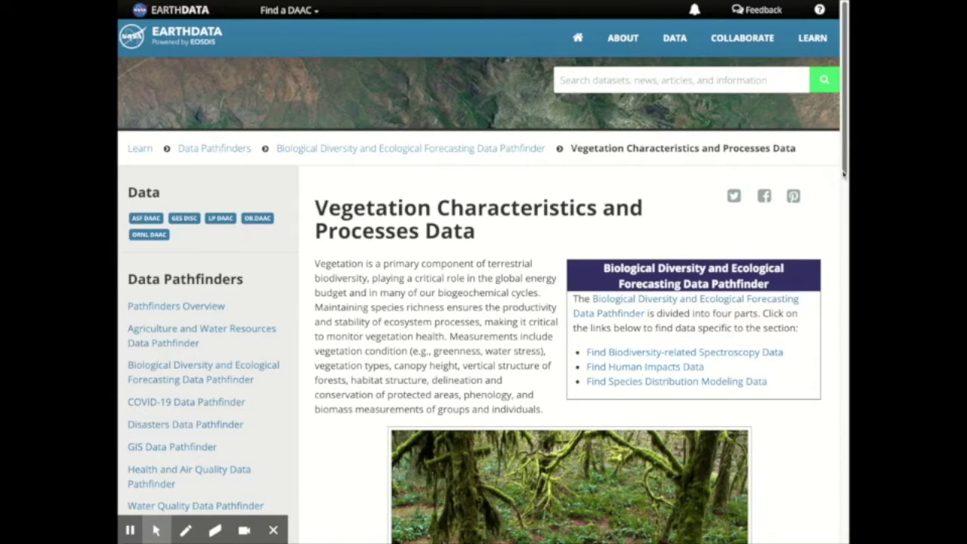
# - Preview the Vegetation Greenness and Evaporative Stress Index sections, collapsing each afterwards
pyautogui.scroll(-2, 843, 174)
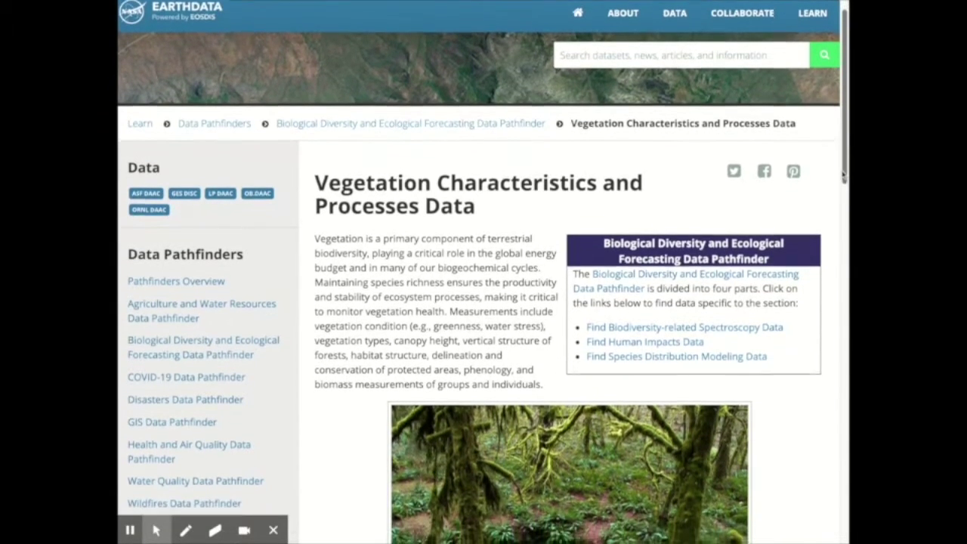
pyautogui.scroll(-3, 483, 272)
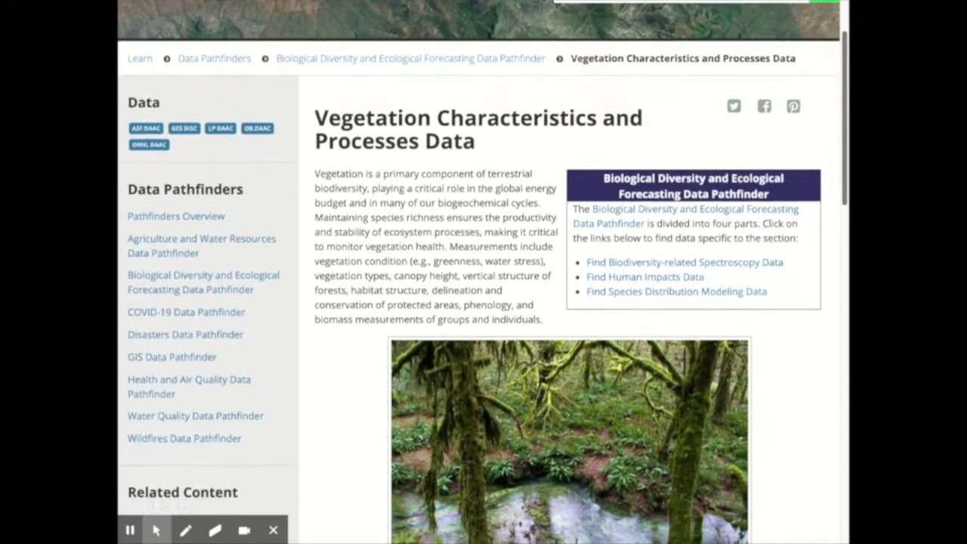
pyautogui.scroll(-5, 483, 272)
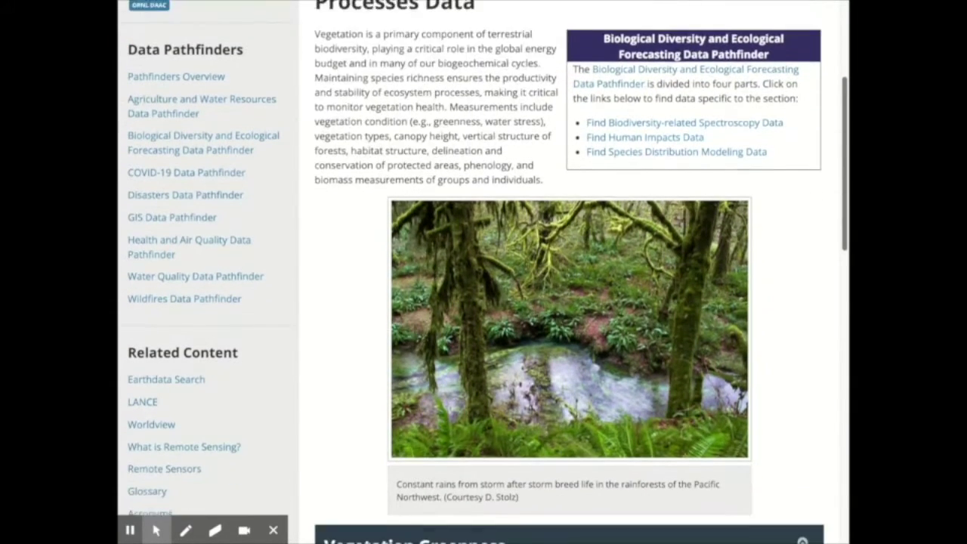
pyautogui.scroll(-8, 483, 272)
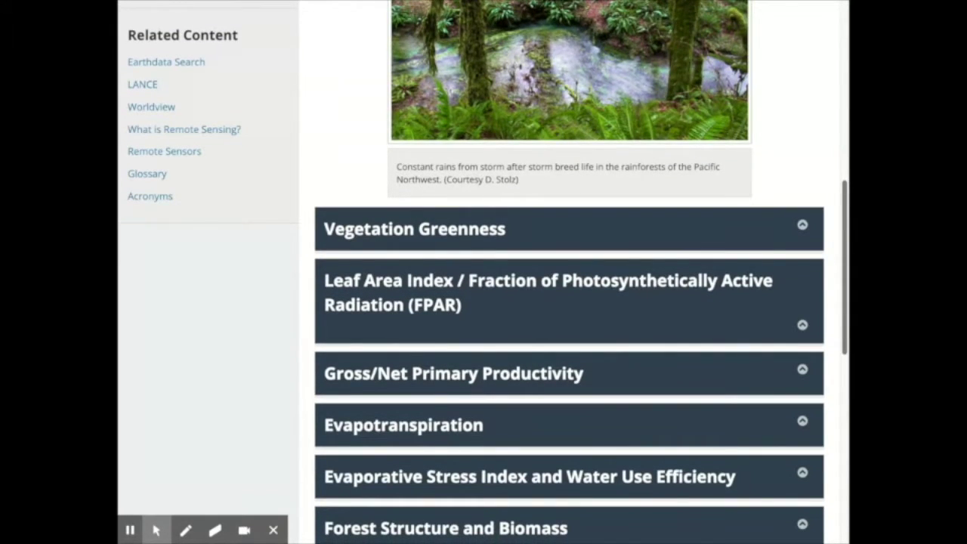
pyautogui.scroll(-2, 794, 318)
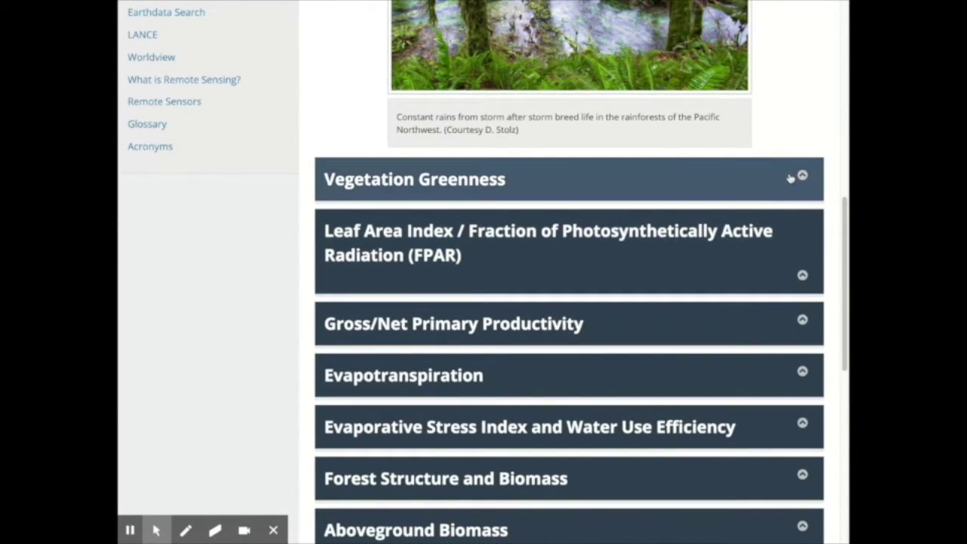
pyautogui.click(790, 178)
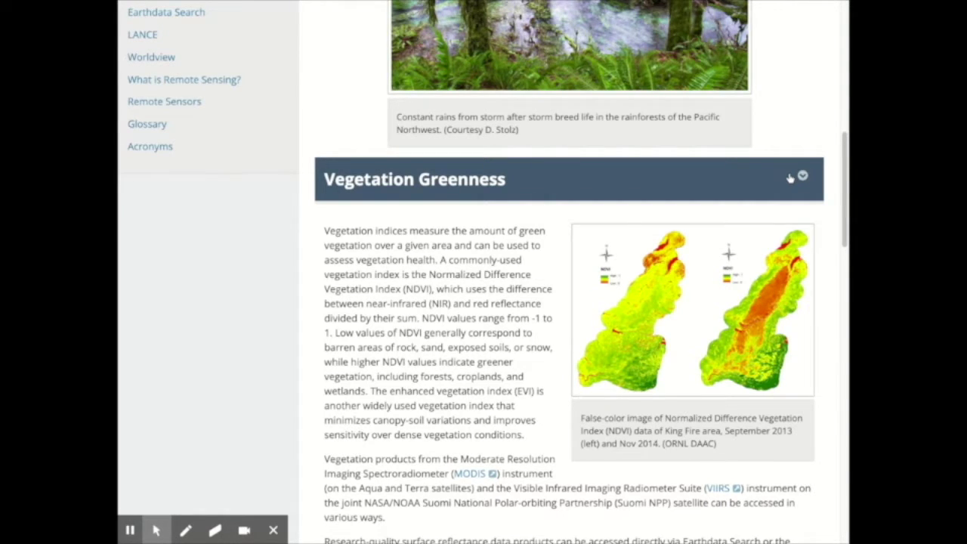
pyautogui.click(790, 178)
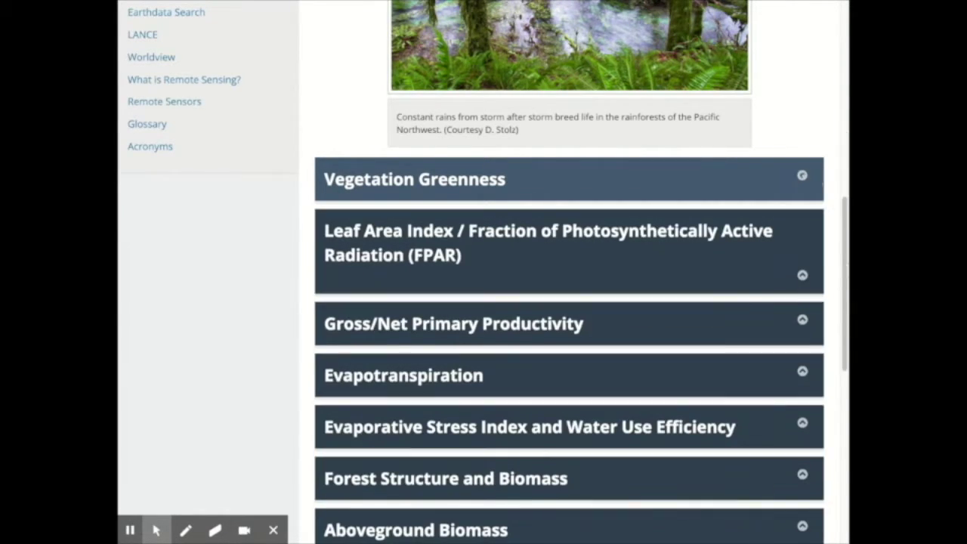
pyautogui.scroll(-3, 844, 220)
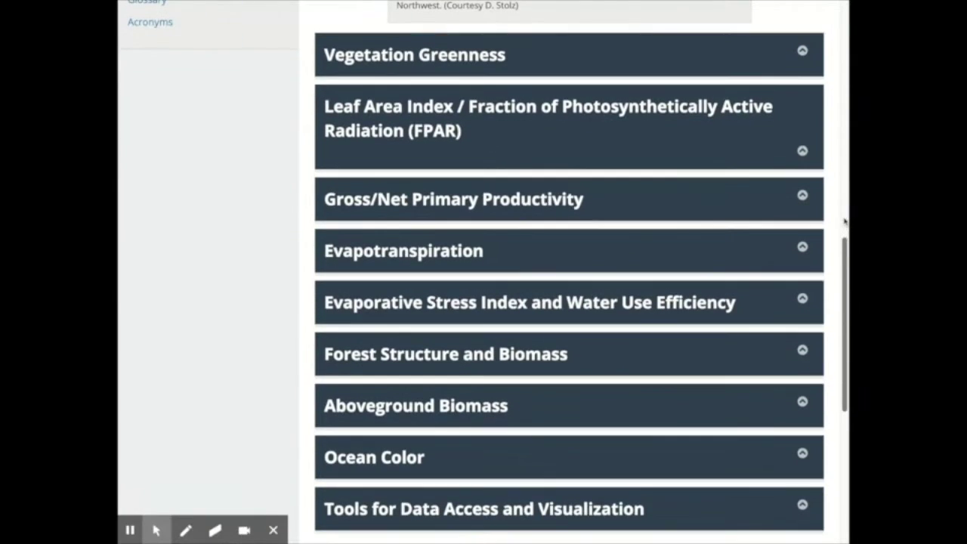
pyautogui.click(771, 301)
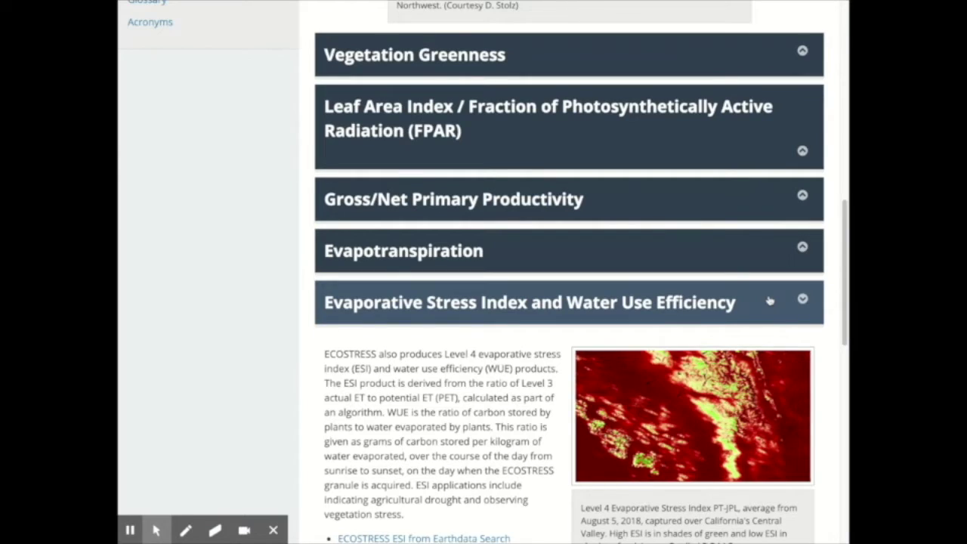
pyautogui.click(770, 302)
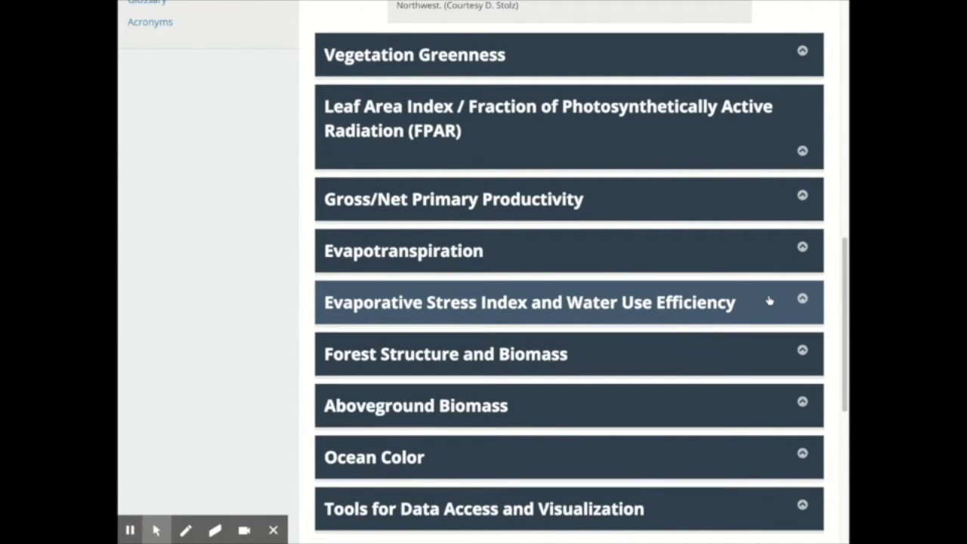
# - Review the Forest Structure and Biomass section, then expand Aboveground Biomass
pyautogui.click(768, 366)
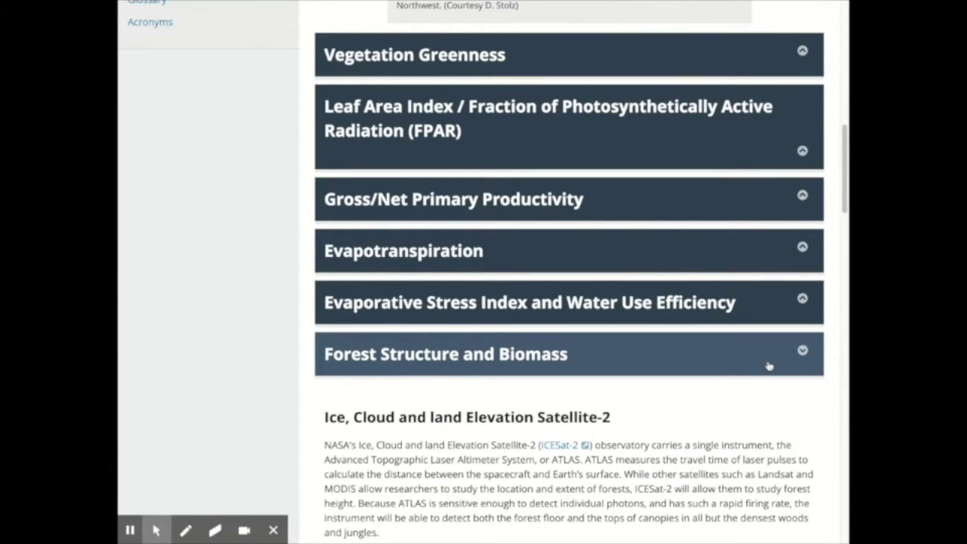
pyautogui.scroll(-5, 845, 170)
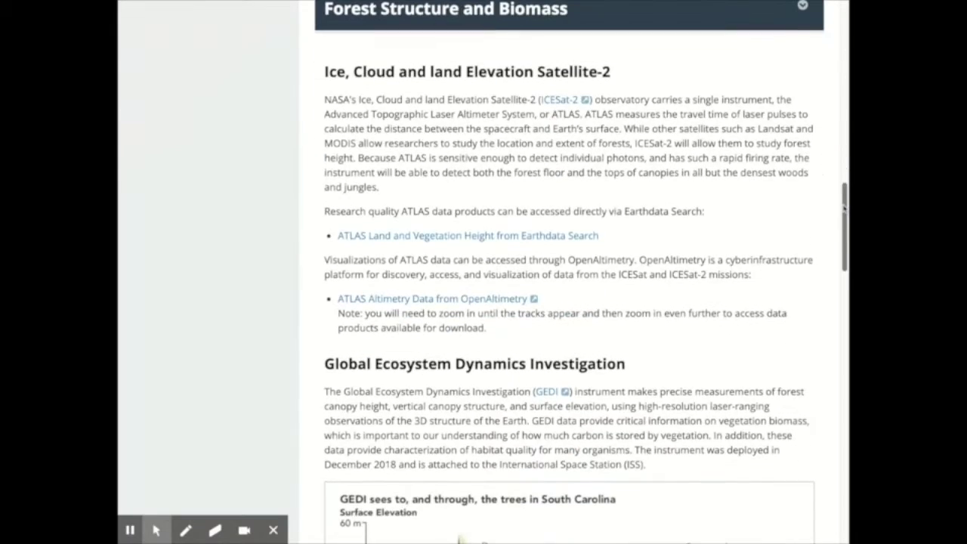
pyautogui.scroll(-6, 582, 272)
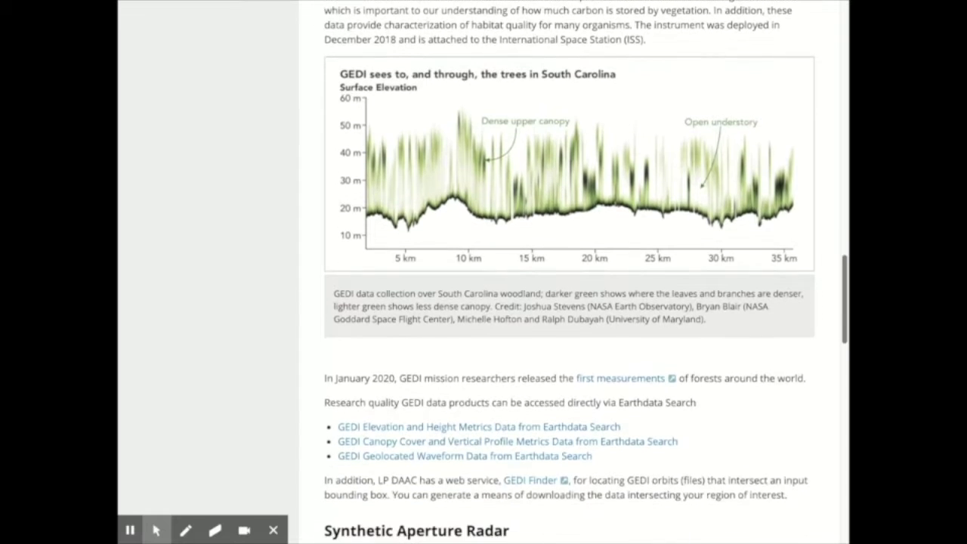
pyautogui.scroll(10, 581, 272)
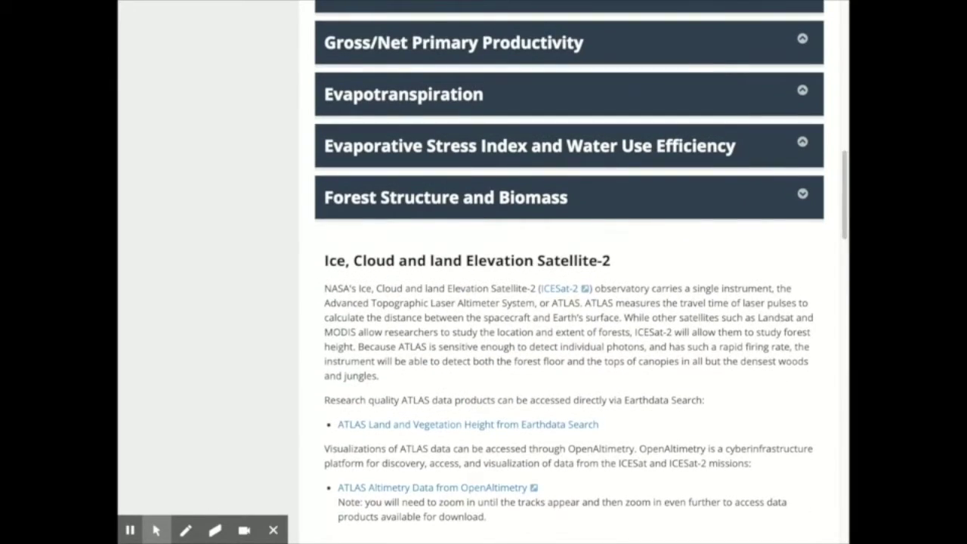
pyautogui.click(808, 205)
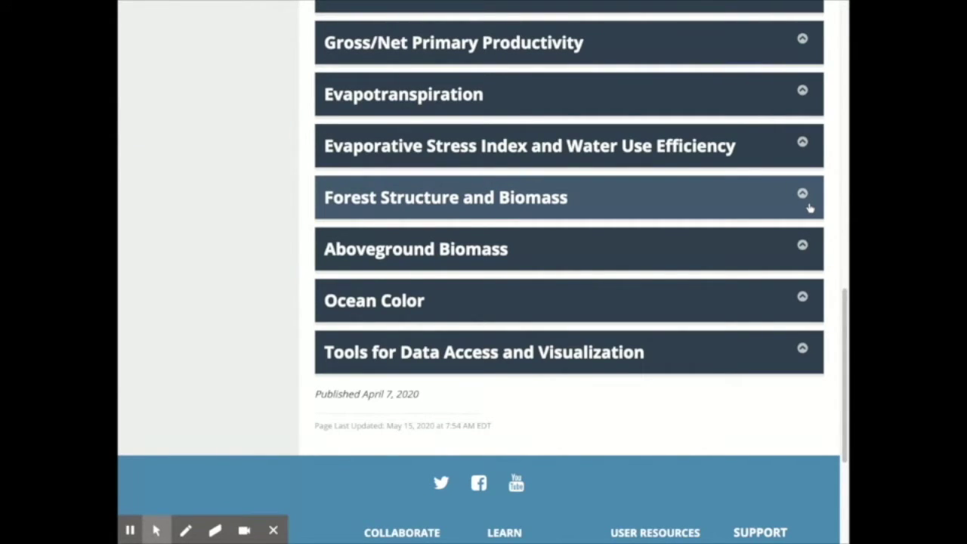
pyautogui.click(807, 260)
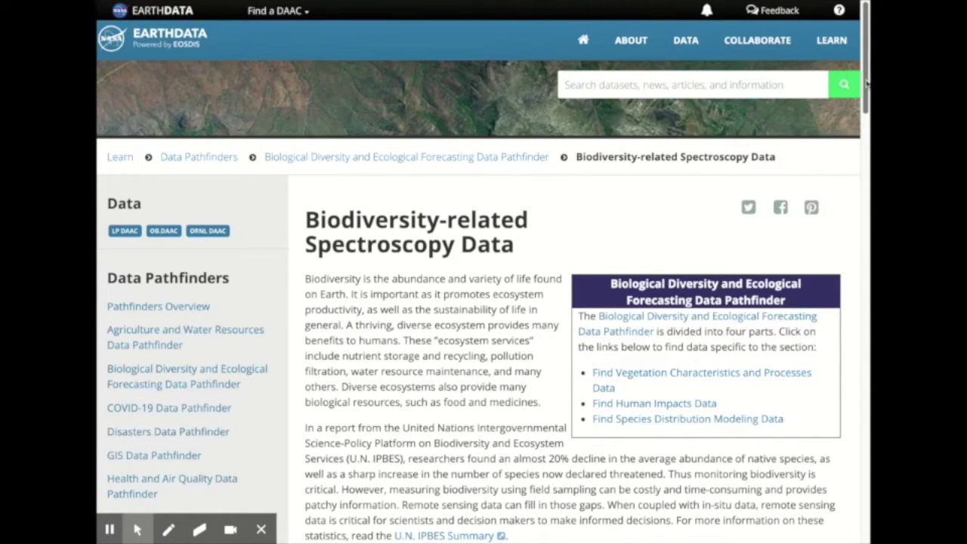
# - Read the Biodiversity-related Spectroscopy Data page down to the AVIRIS Council Watershed maps
pyautogui.scroll(-2, 867, 83)
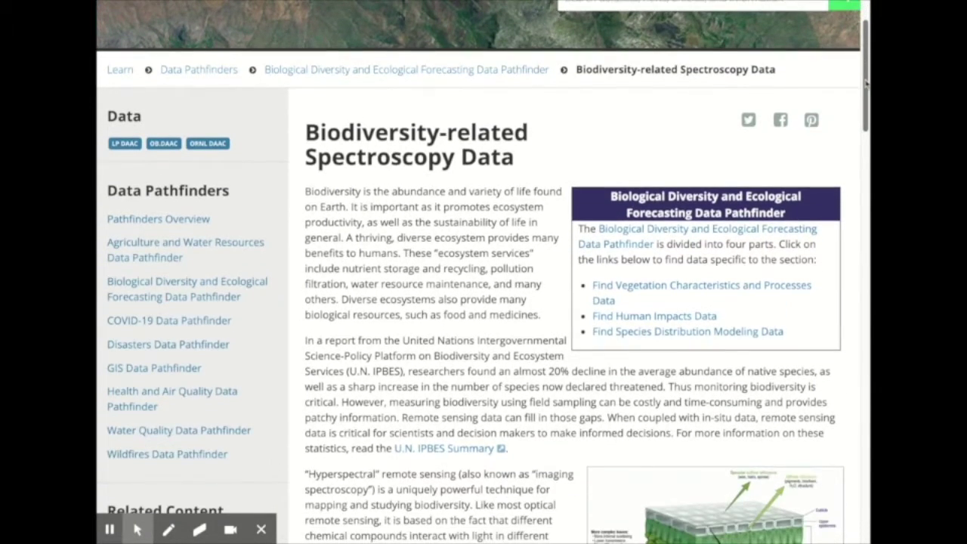
pyautogui.scroll(-2, 867, 83)
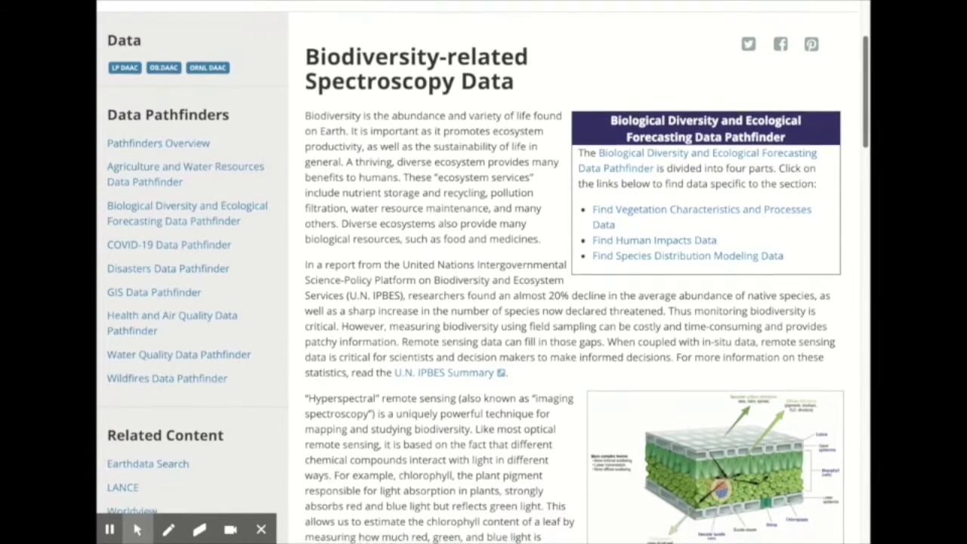
pyautogui.scroll(-4, 866, 84)
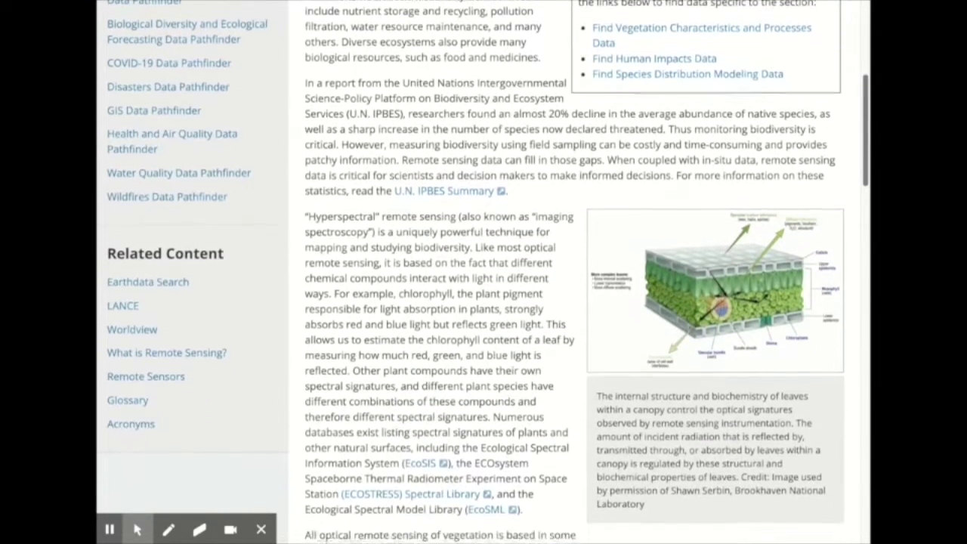
pyautogui.scroll(-3, 574, 272)
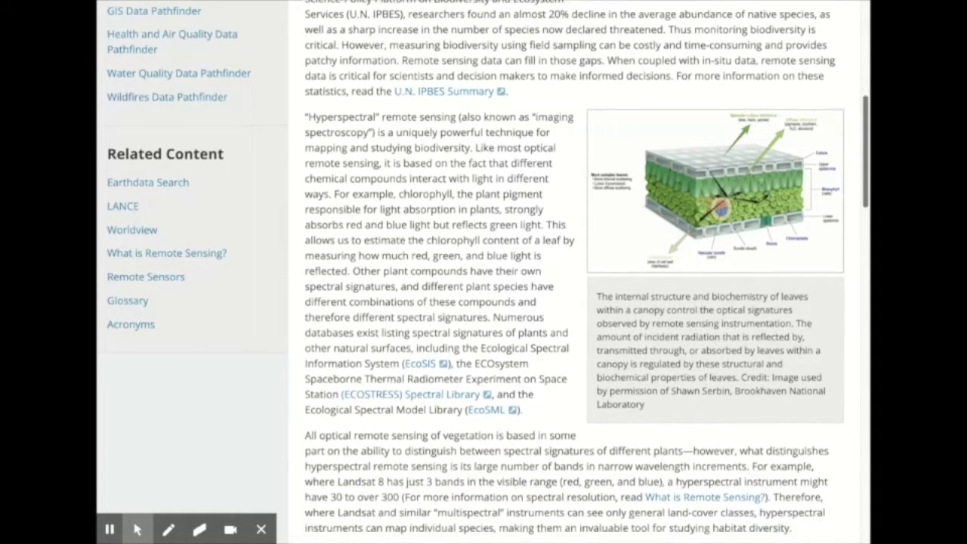
pyautogui.scroll(-1, 574, 272)
pyautogui.scroll(-4, 574, 272)
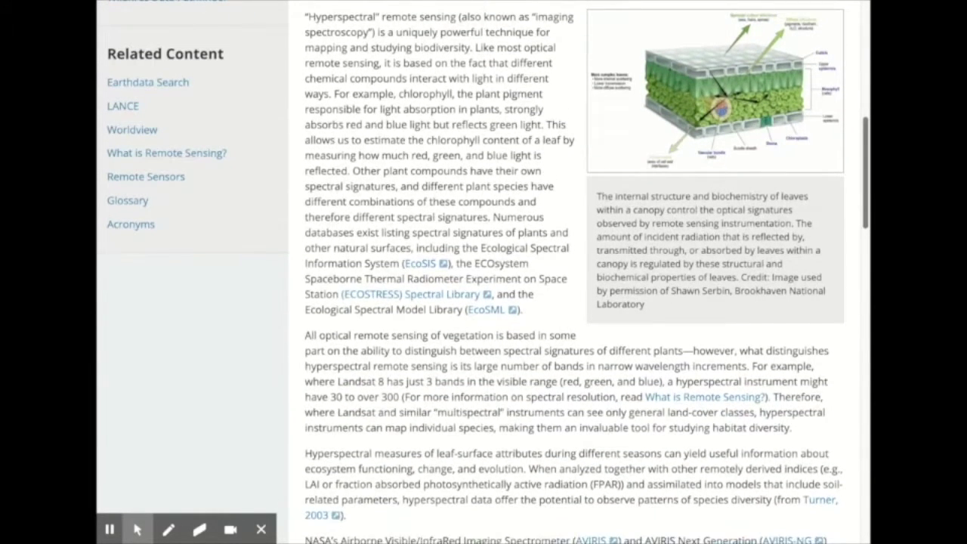
pyautogui.scroll(-1, 575, 272)
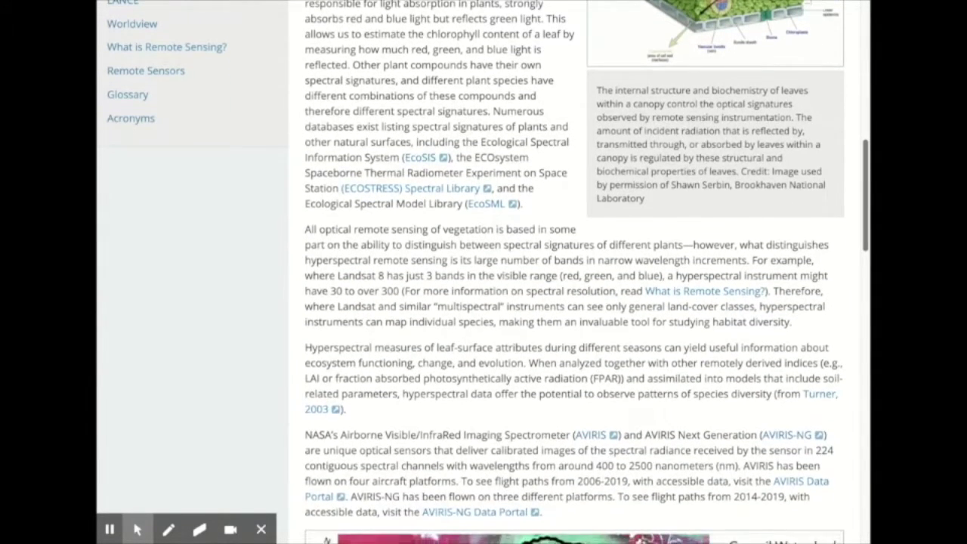
pyautogui.scroll(-1, 574, 272)
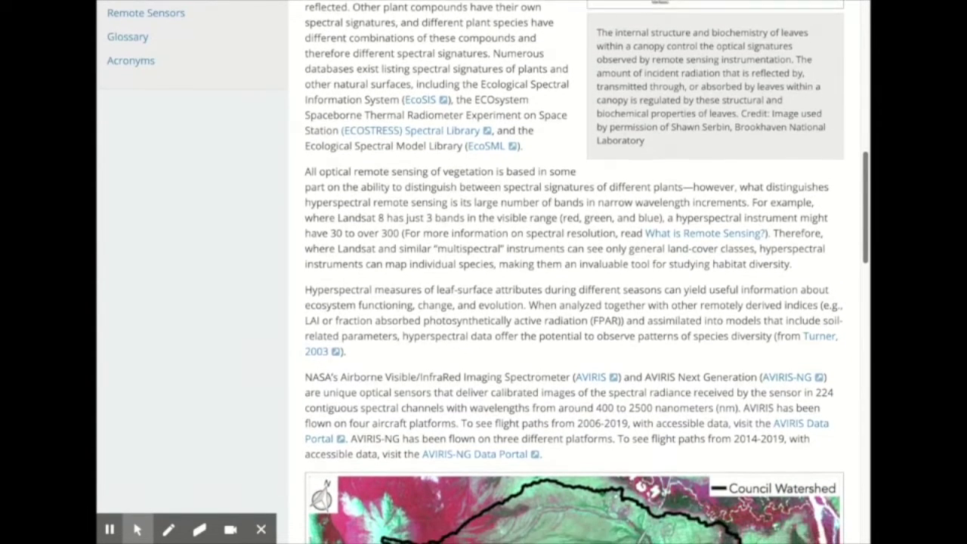
pyautogui.scroll(-2, 574, 272)
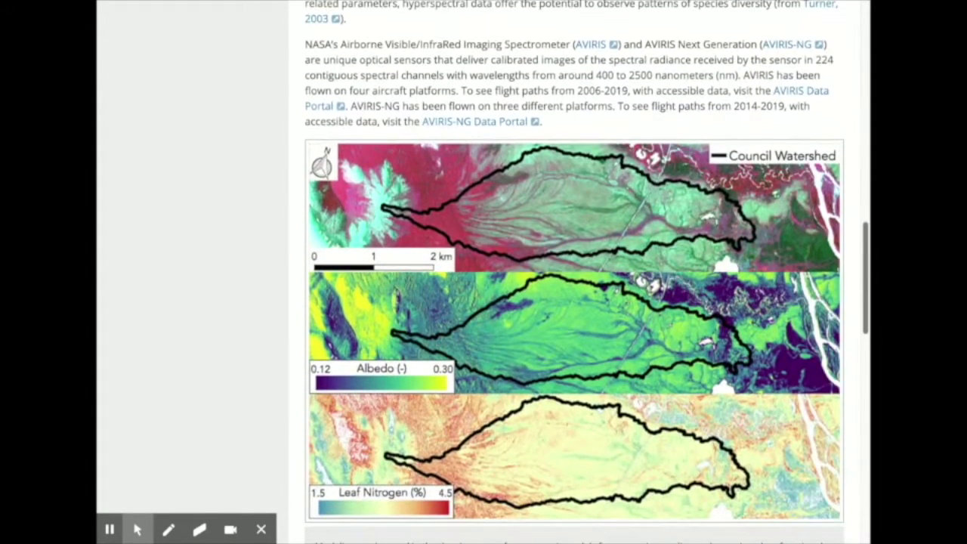
pyautogui.scroll(-1, 575, 272)
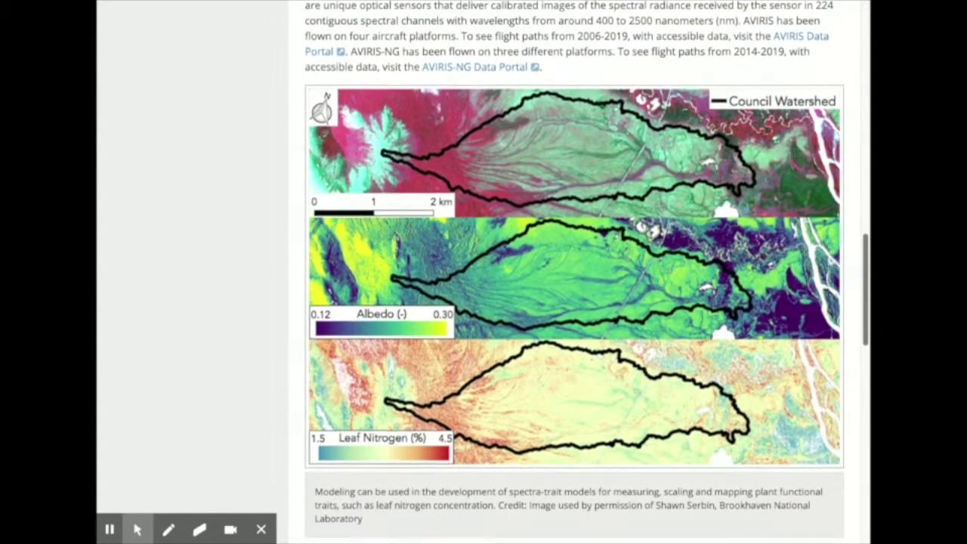
pyautogui.scroll(-1, 574, 272)
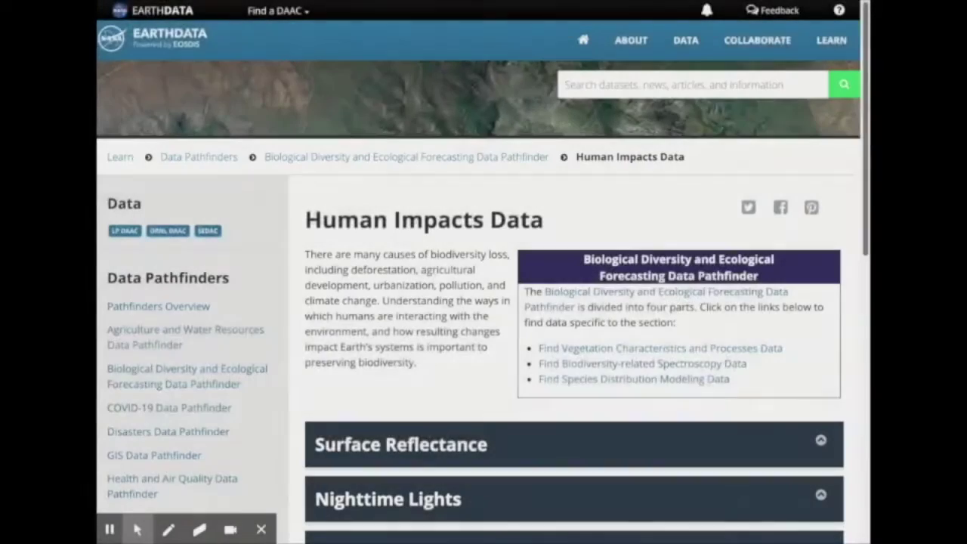
# - Review the Surface Reflectance section, then collapse it again
pyautogui.scroll(-3, 575, 302)
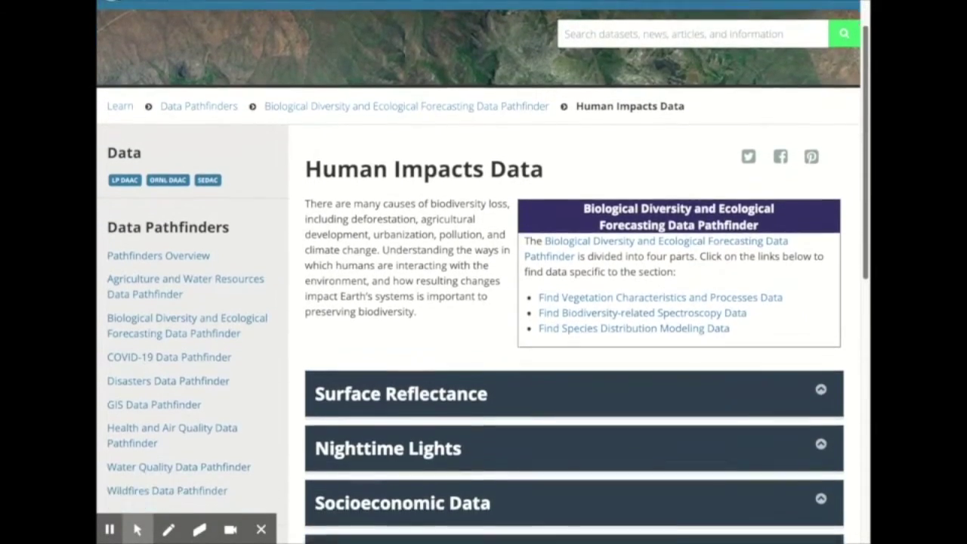
pyautogui.scroll(-2, 574, 302)
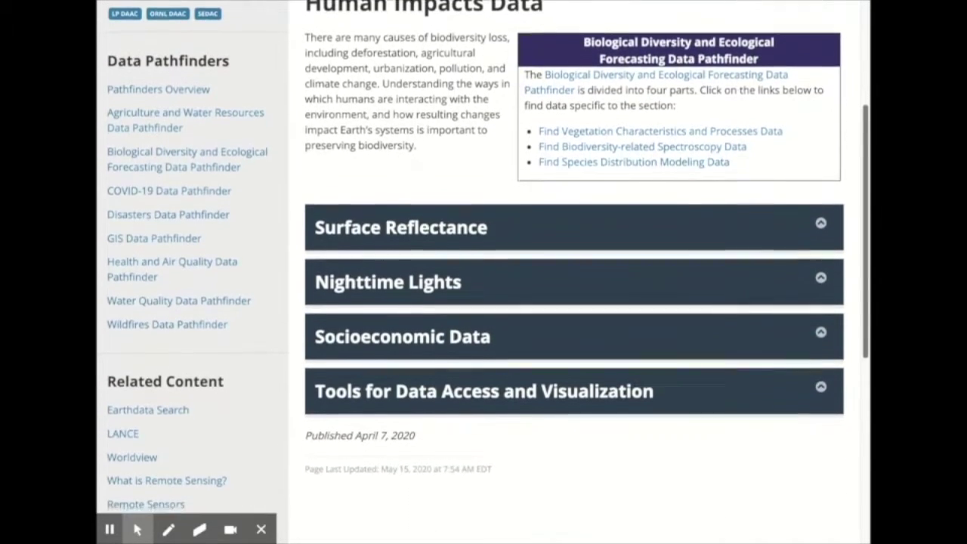
pyautogui.click(821, 218)
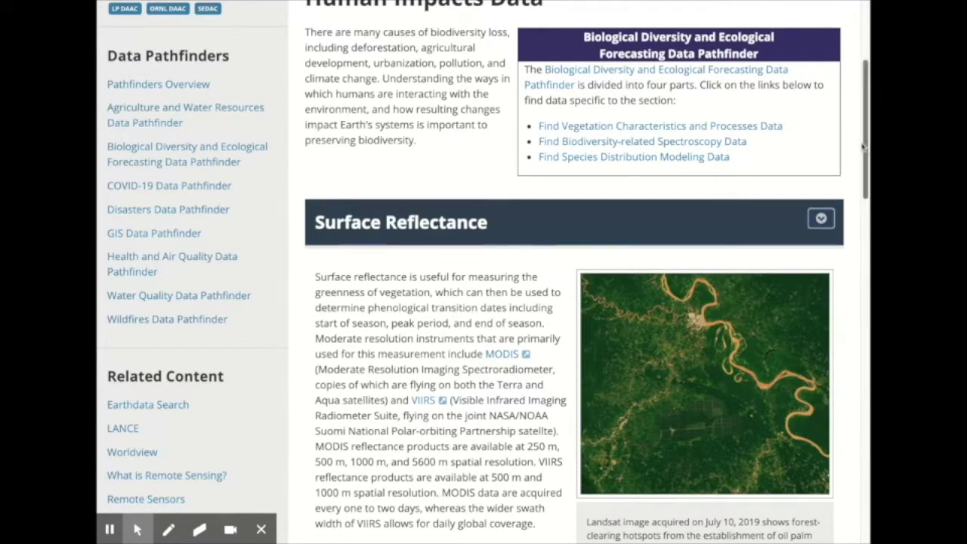
pyautogui.scroll(-3, 866, 145)
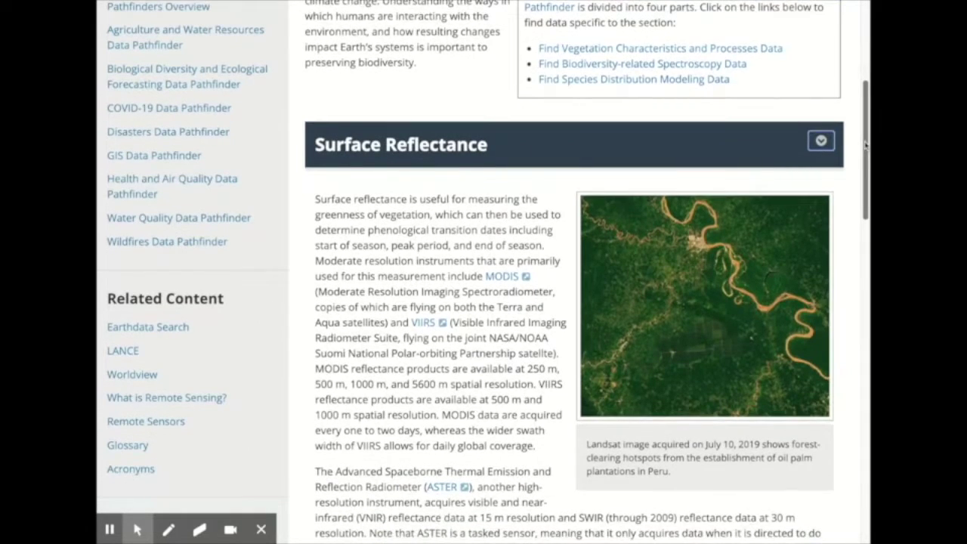
pyautogui.scroll(-1, 575, 272)
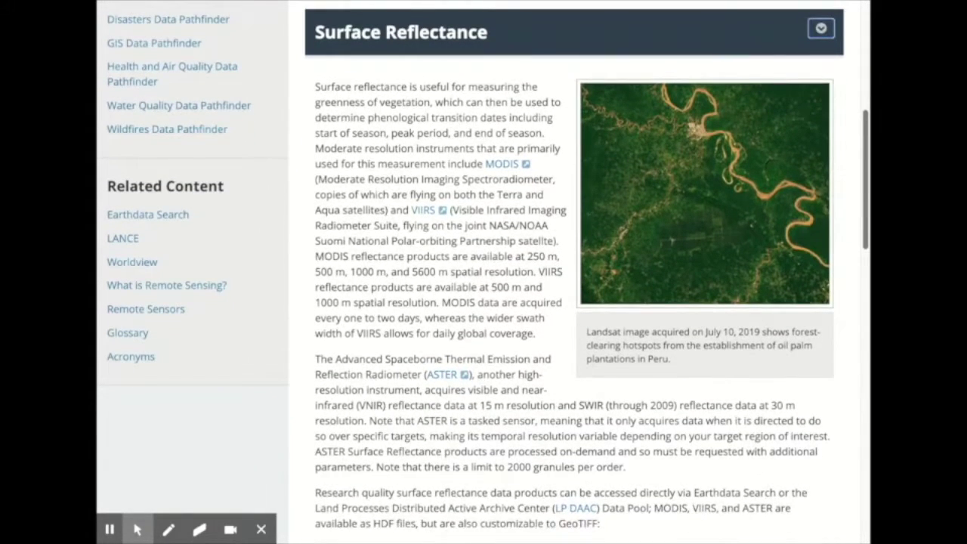
pyautogui.click(821, 29)
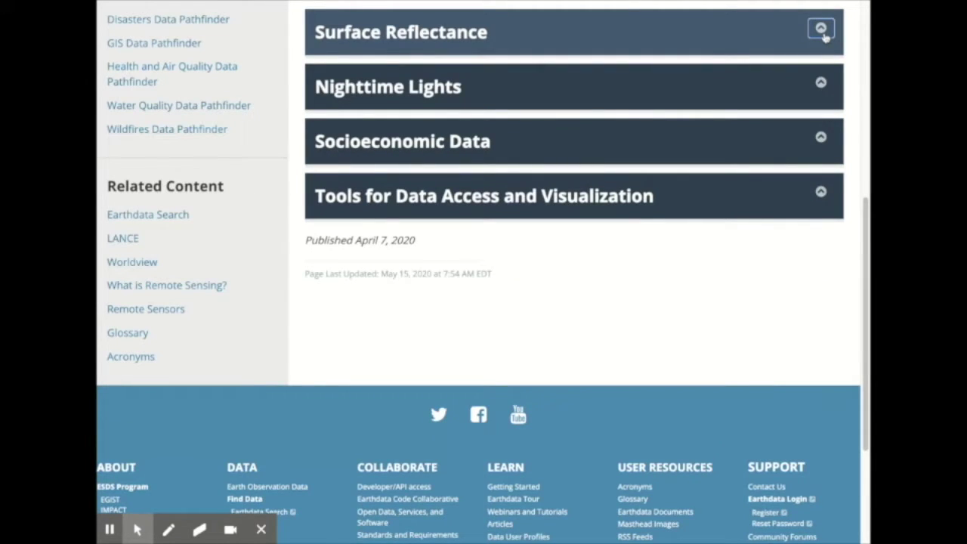
# - Preview Nighttime Lights, then expand Socioeconomic Data to show its SEDAC links
pyautogui.click(821, 83)
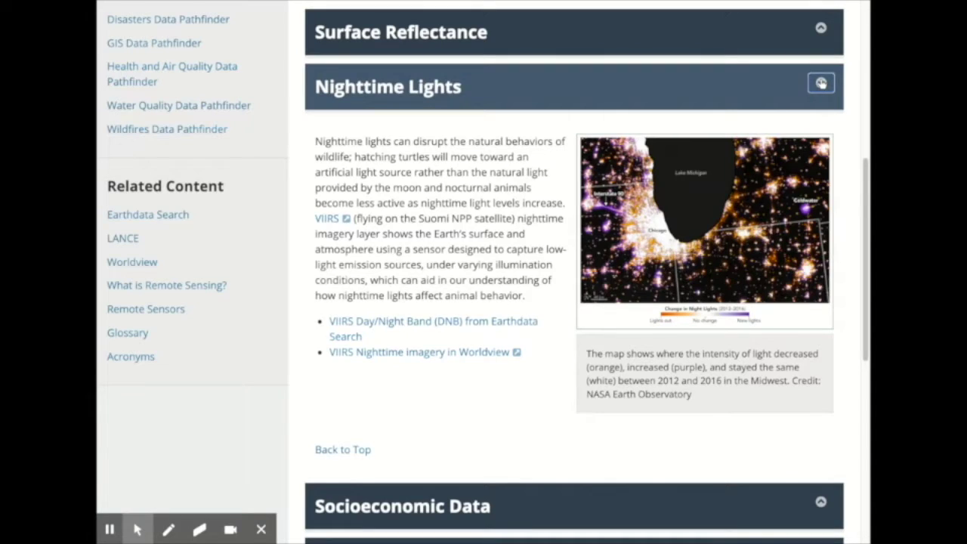
pyautogui.click(822, 83)
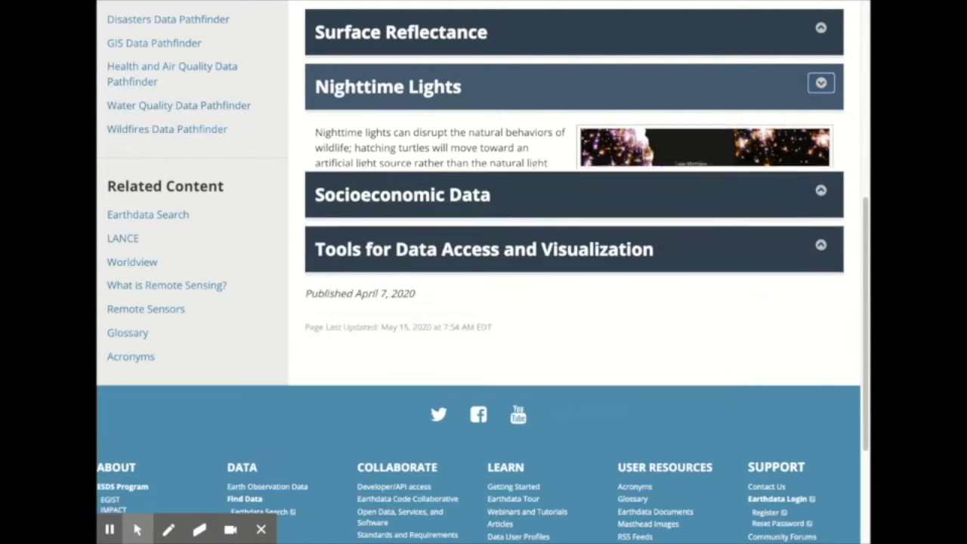
pyautogui.click(821, 139)
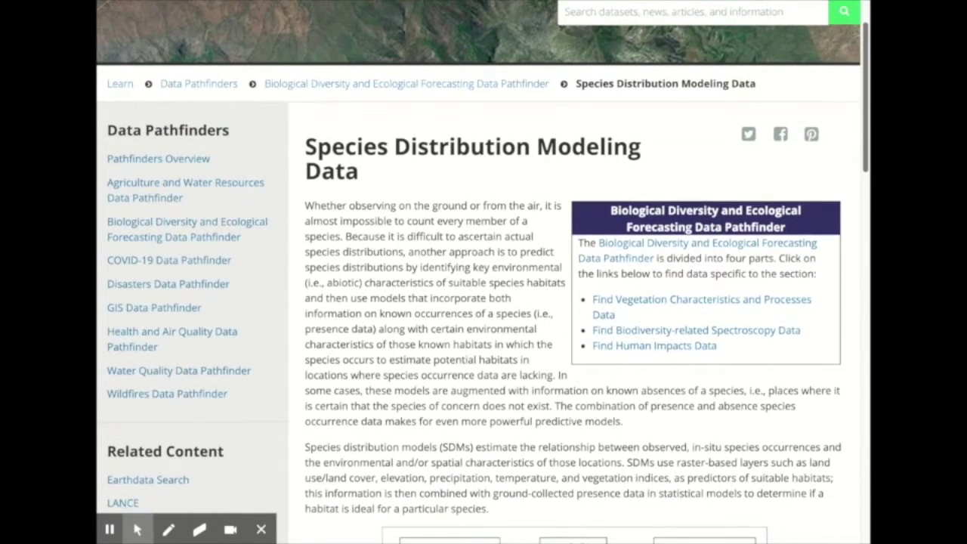
# - Scroll down to the dataset sections, then expand and collapse Species Occurrence Data
pyautogui.scroll(-1, 484, 272)
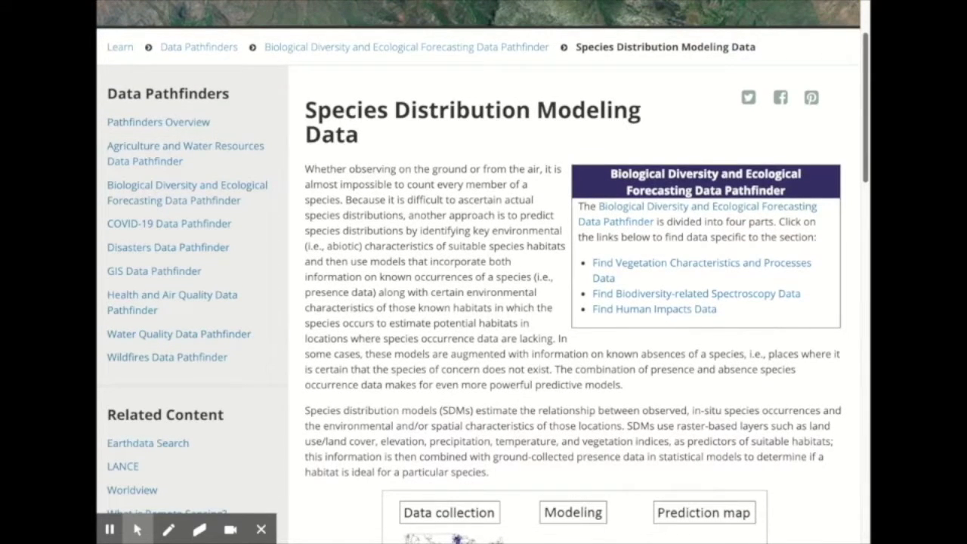
pyautogui.scroll(-1, 483, 272)
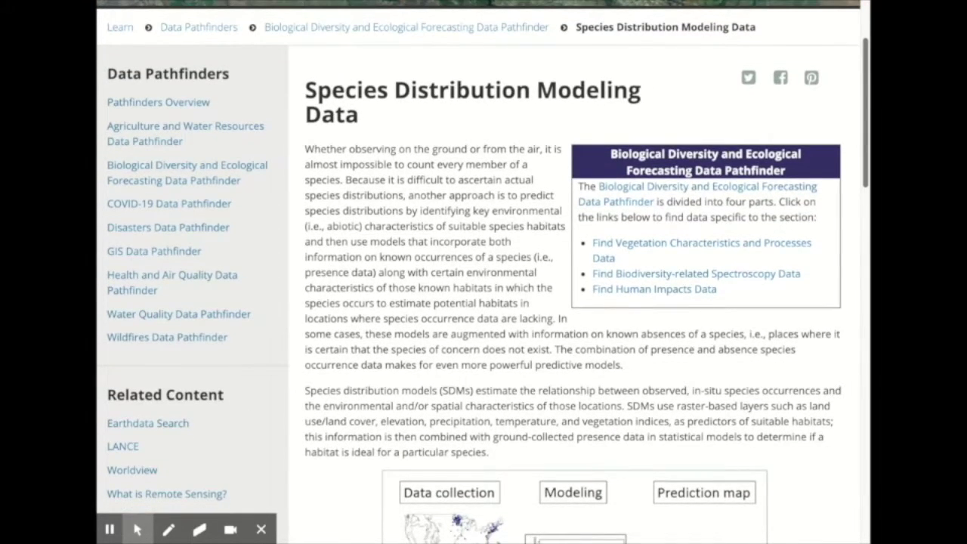
pyautogui.scroll(-6, 484, 272)
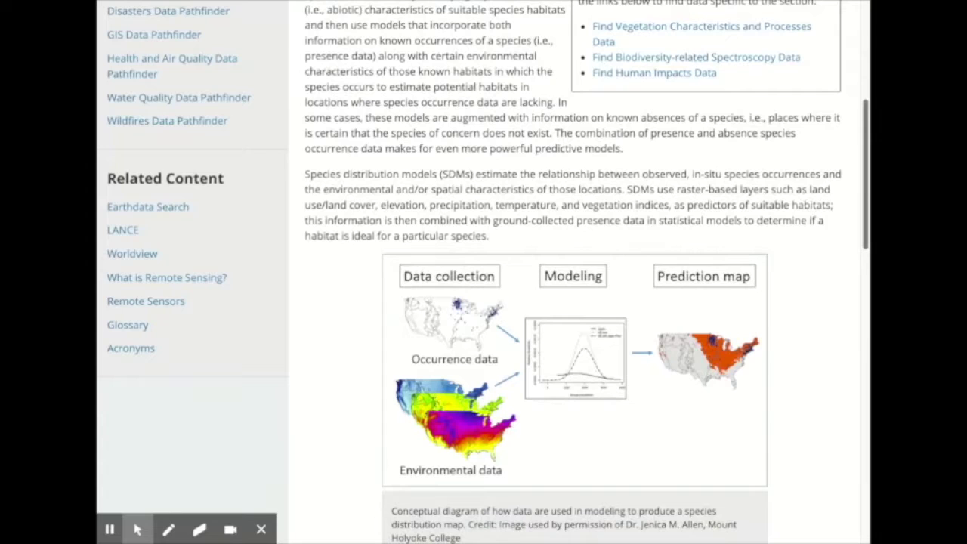
pyautogui.scroll(-4, 484, 272)
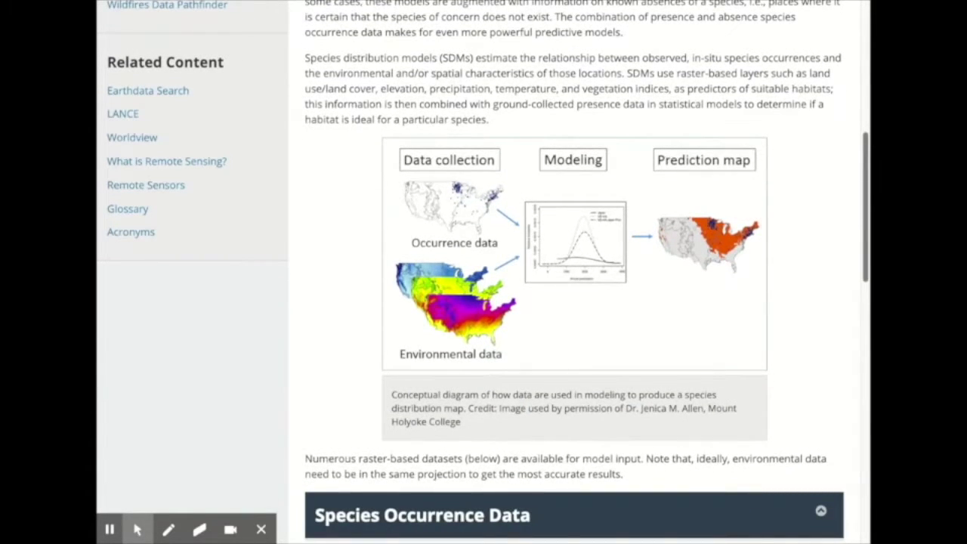
pyautogui.scroll(-9, 839, 246)
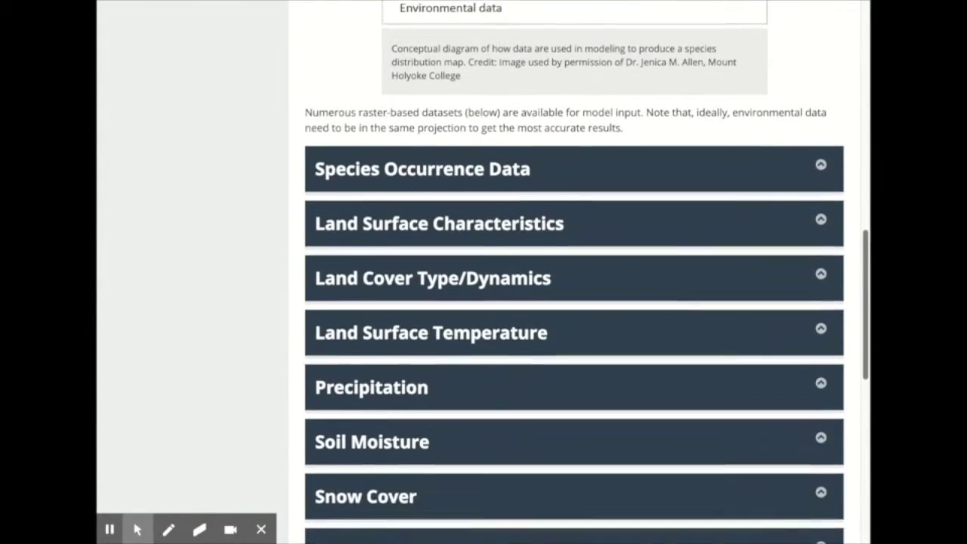
pyautogui.click(821, 155)
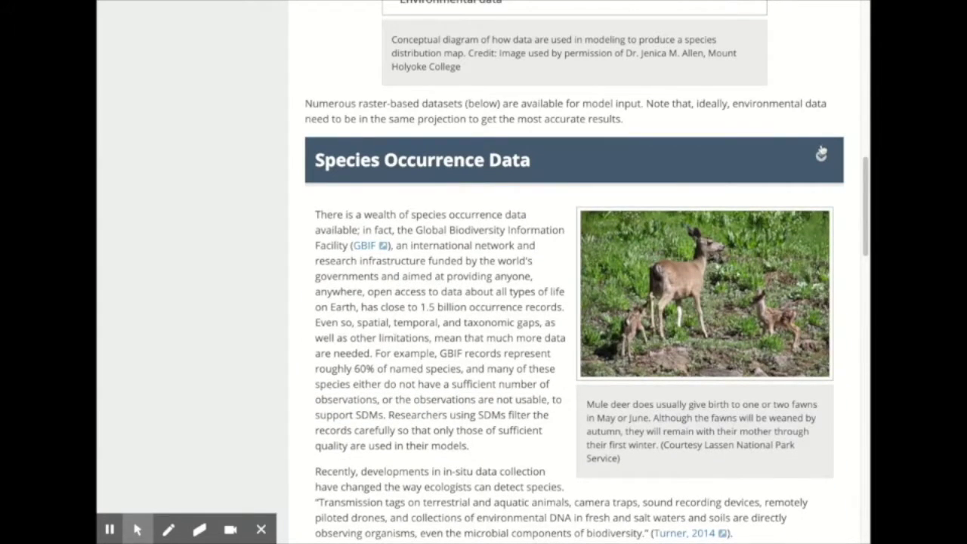
pyautogui.click(821, 154)
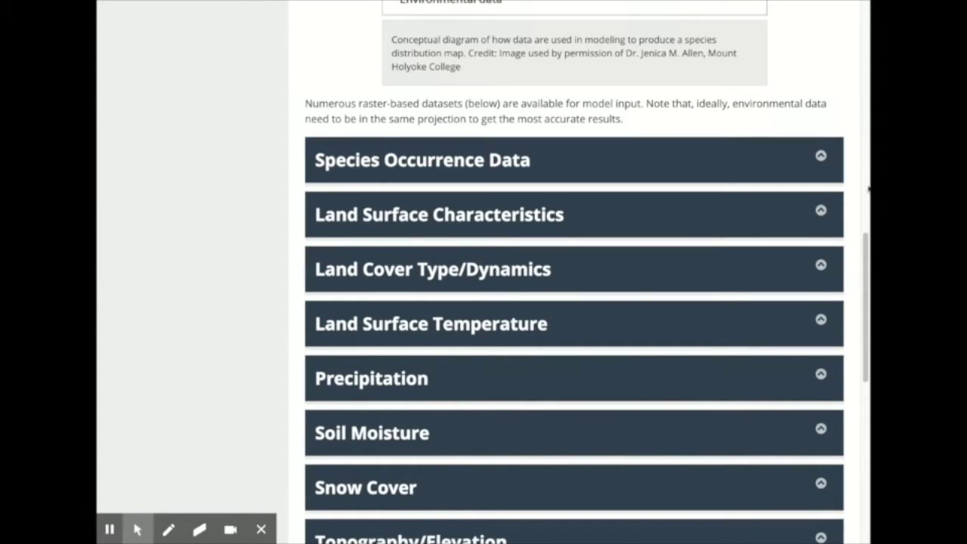
pyautogui.moveTo(868, 252); pyautogui.dragTo(868, 310)
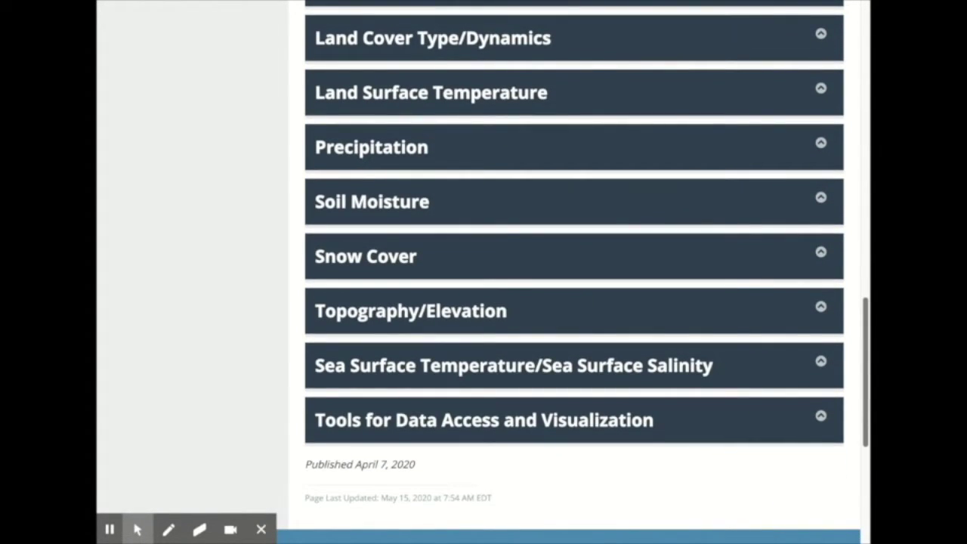
# - Expand and collapse the Precipitation, Topography/Elevation and Sea Surface Temperature/Salinity sections
pyautogui.click(825, 163)
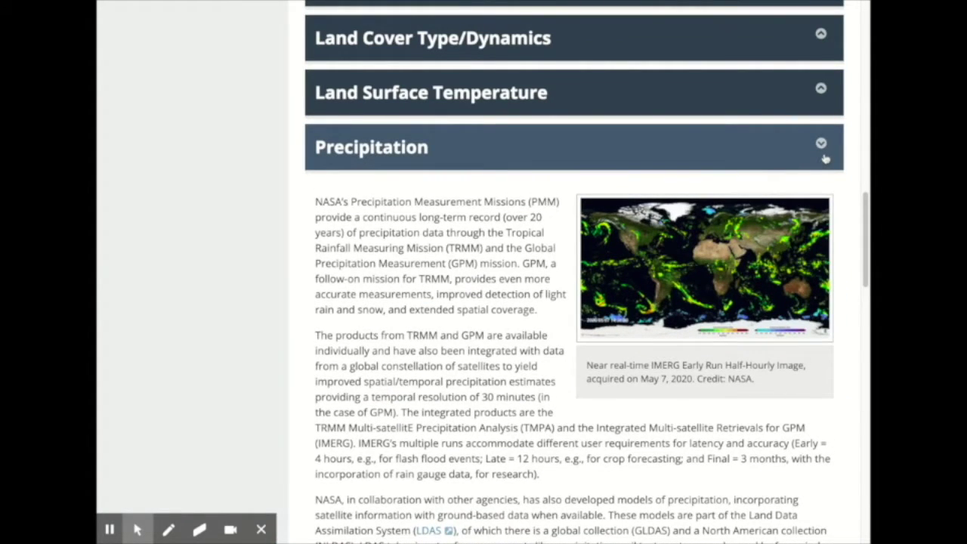
pyautogui.click(825, 158)
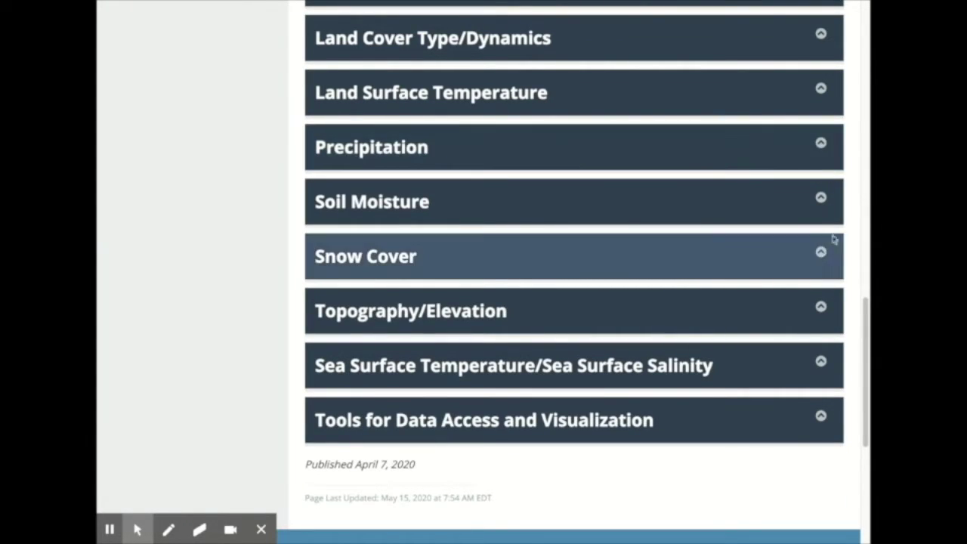
pyautogui.click(825, 314)
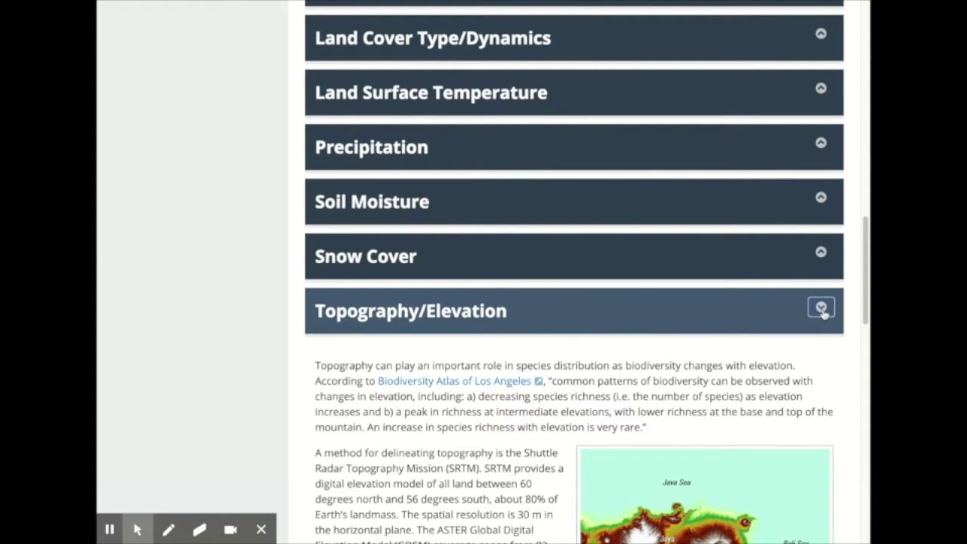
pyautogui.click(823, 311)
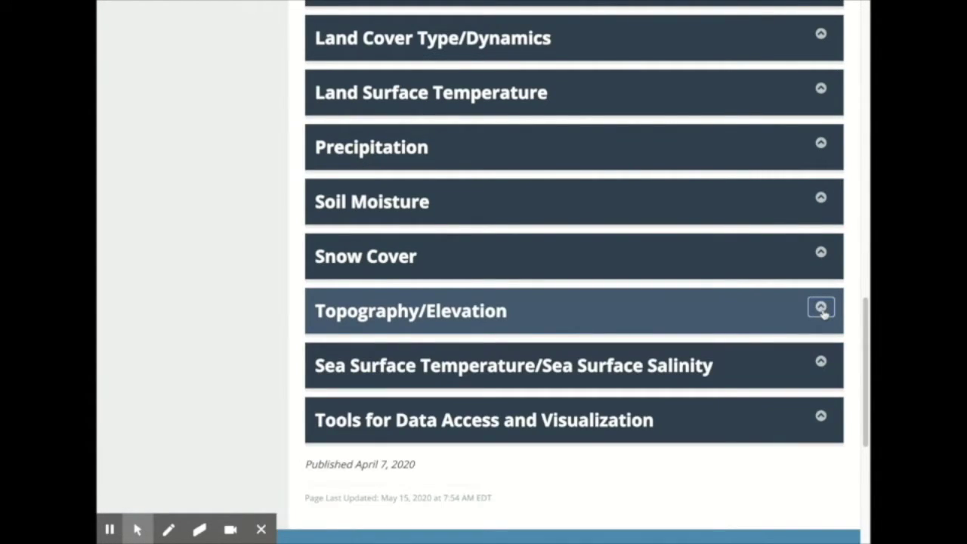
pyautogui.click(823, 363)
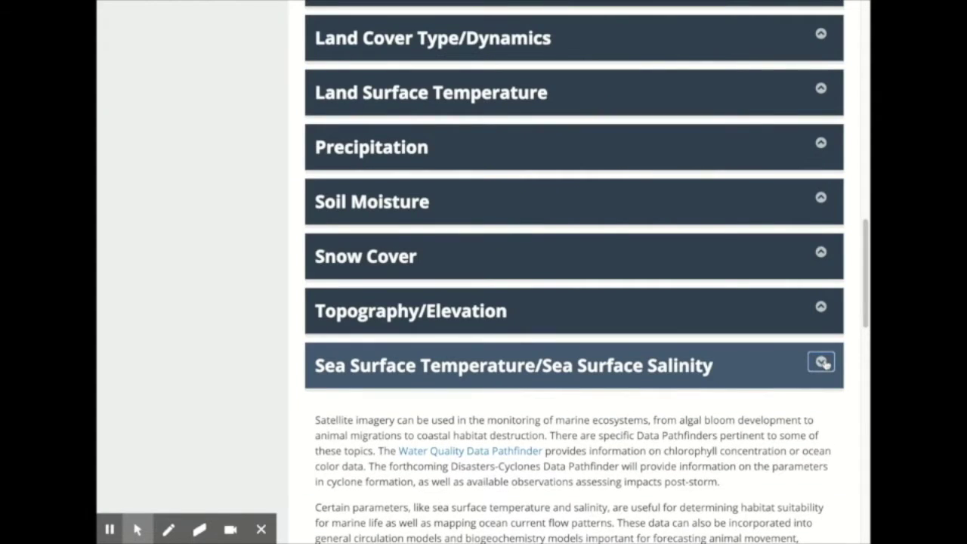
pyautogui.click(824, 363)
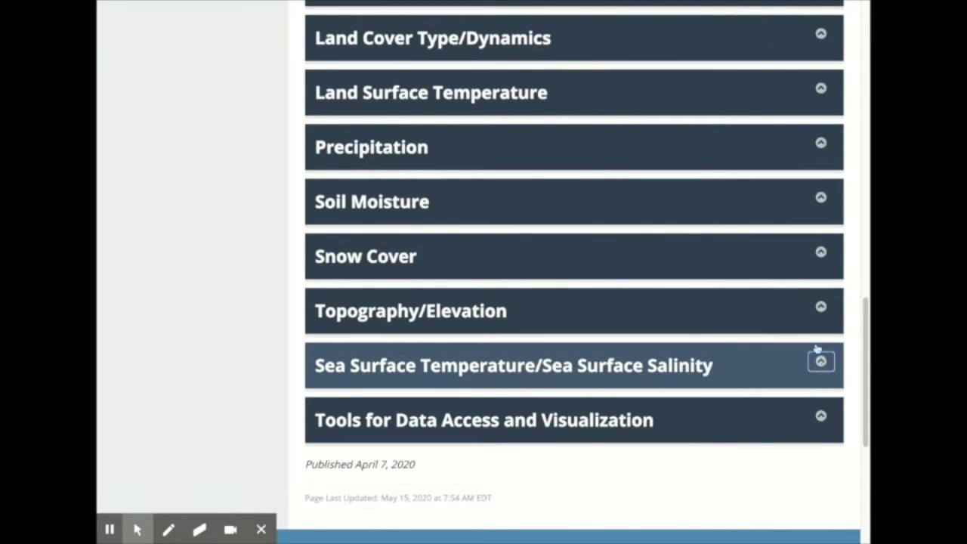
pyautogui.click(818, 53)
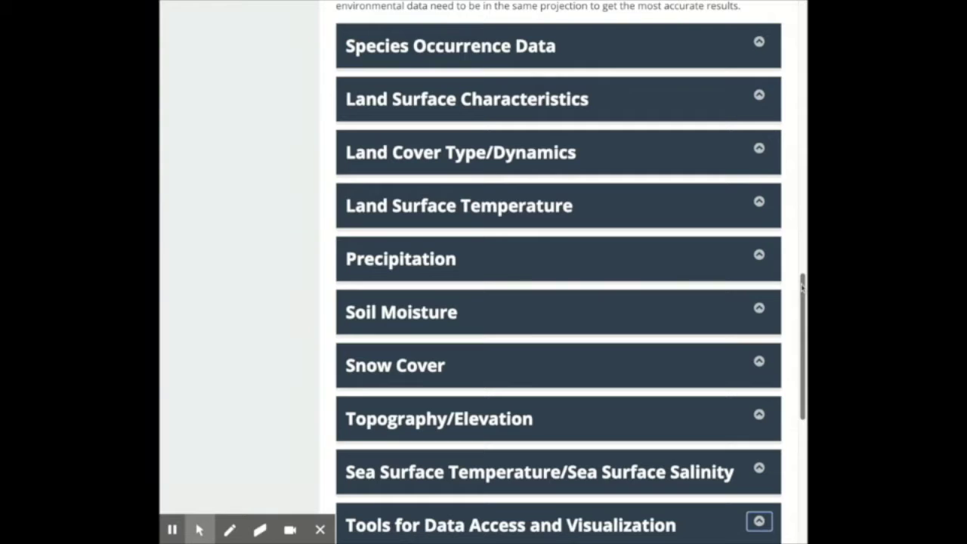
# - Expand Tools for Data Access and Visualization and read down past Giovanni to Worldview
pyautogui.scroll(-3, 756, 291)
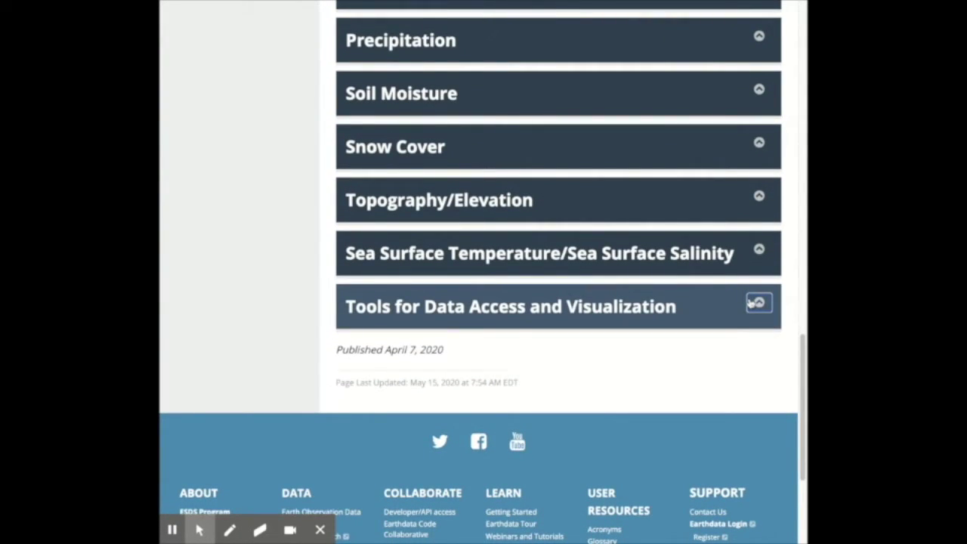
pyautogui.click(756, 303)
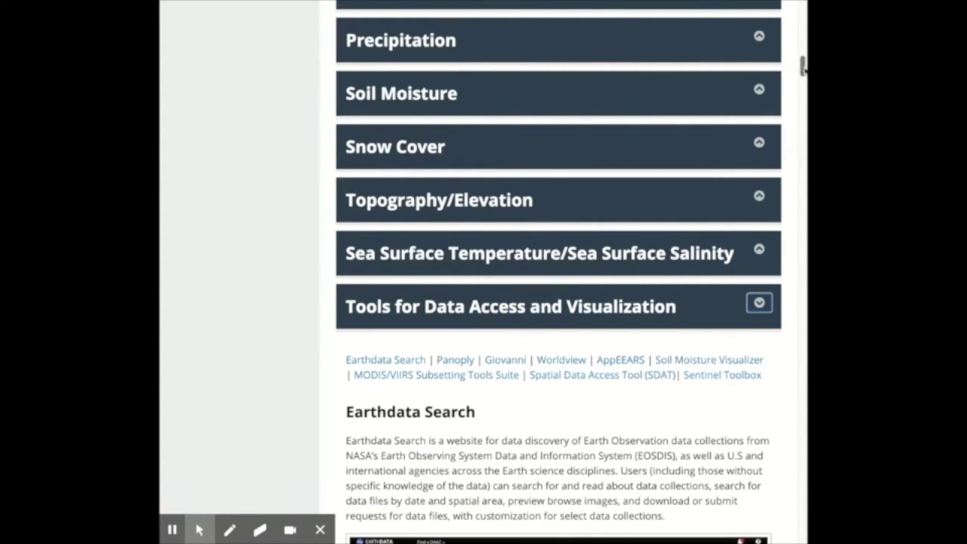
pyautogui.moveTo(803, 67); pyautogui.dragTo(803, 70)
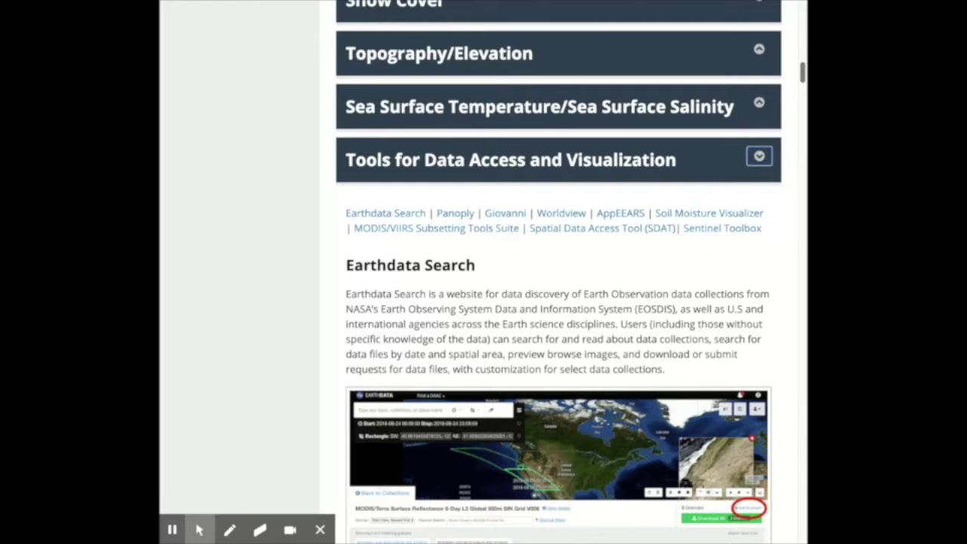
pyautogui.scroll(-1, 559, 272)
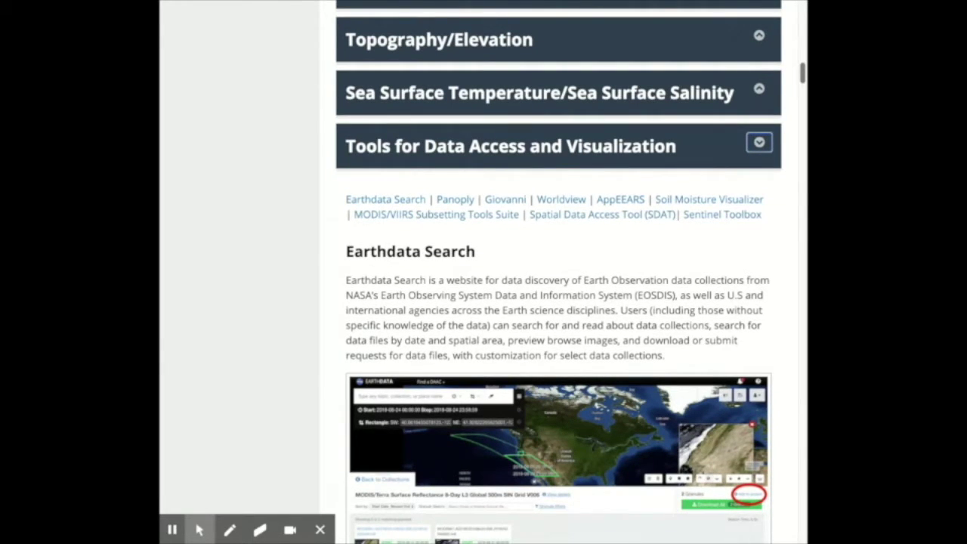
pyautogui.scroll(-3, 559, 272)
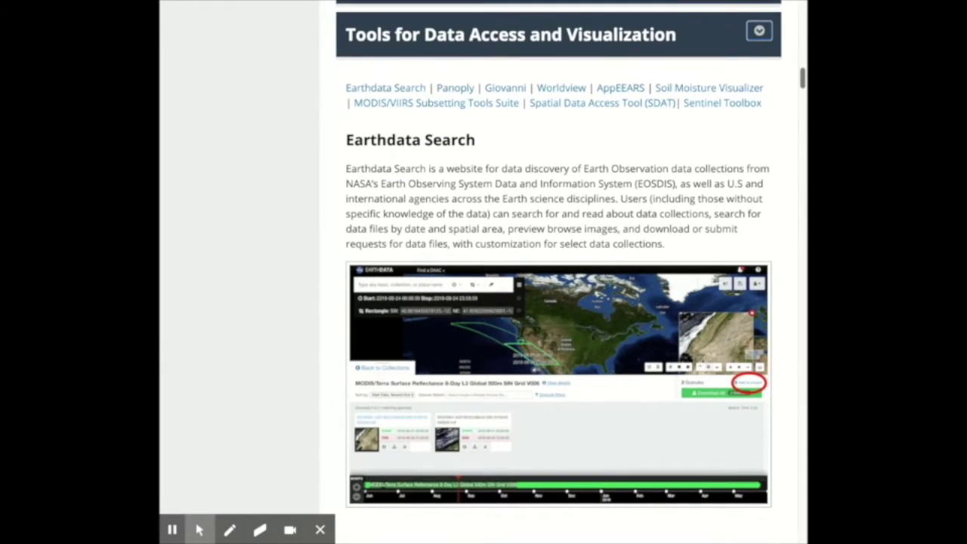
pyautogui.scroll(-1, 559, 272)
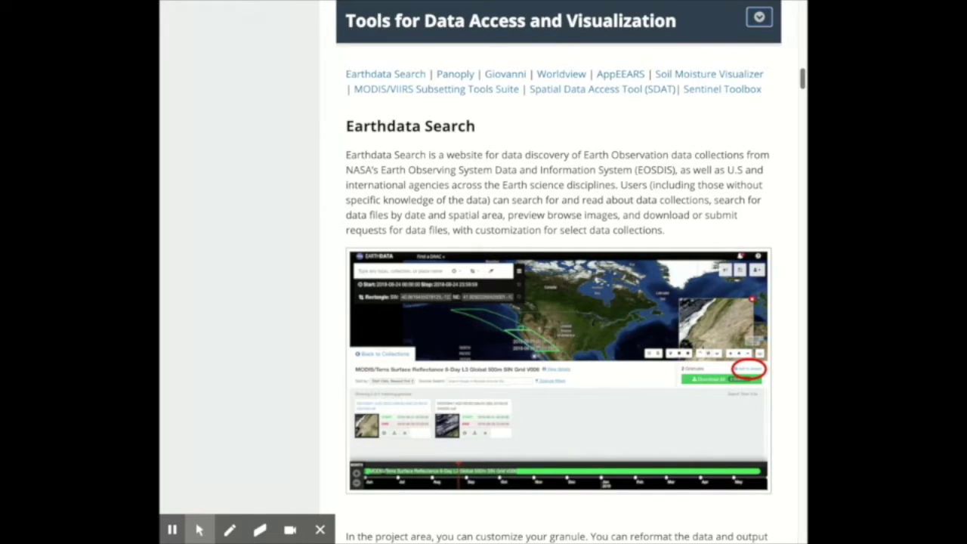
pyautogui.scroll(-3, 560, 272)
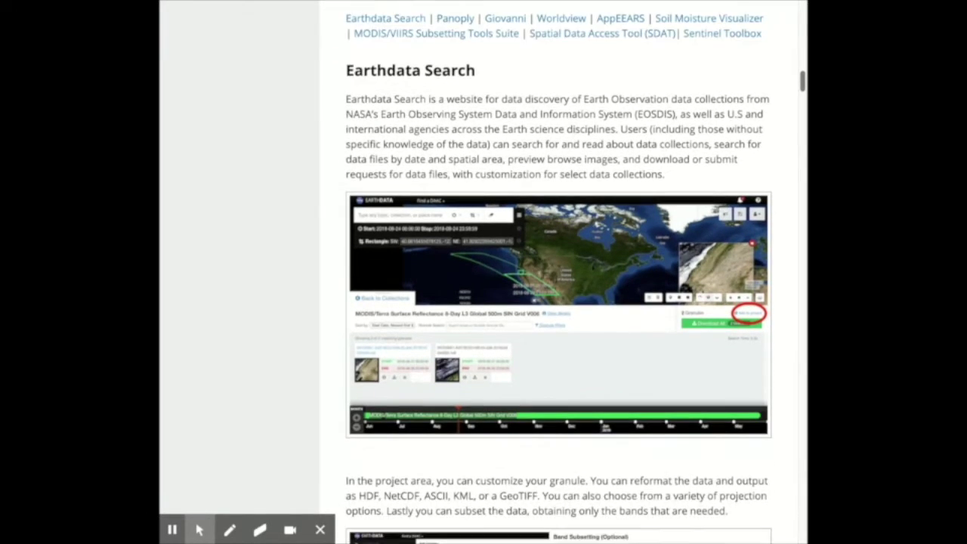
pyautogui.scroll(-1, 560, 272)
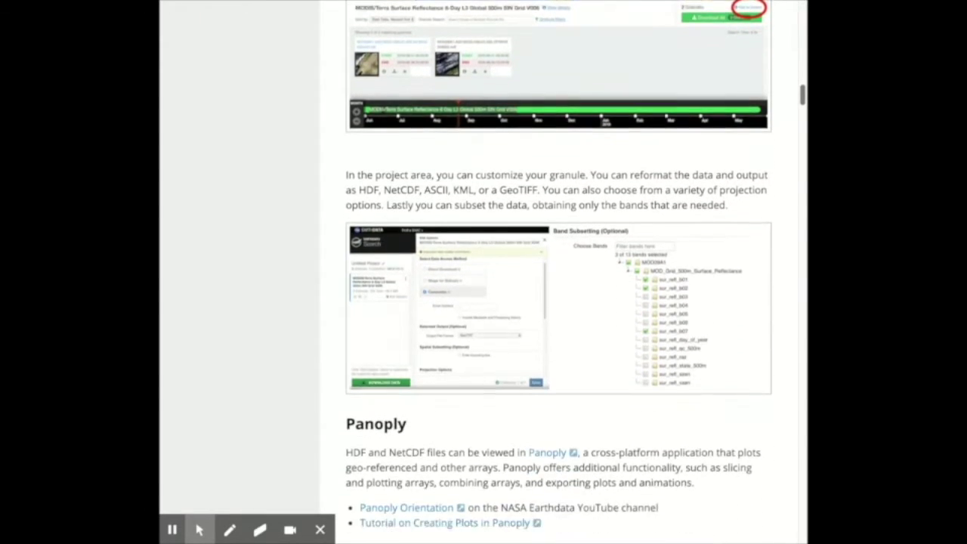
pyautogui.scroll(-7, 560, 272)
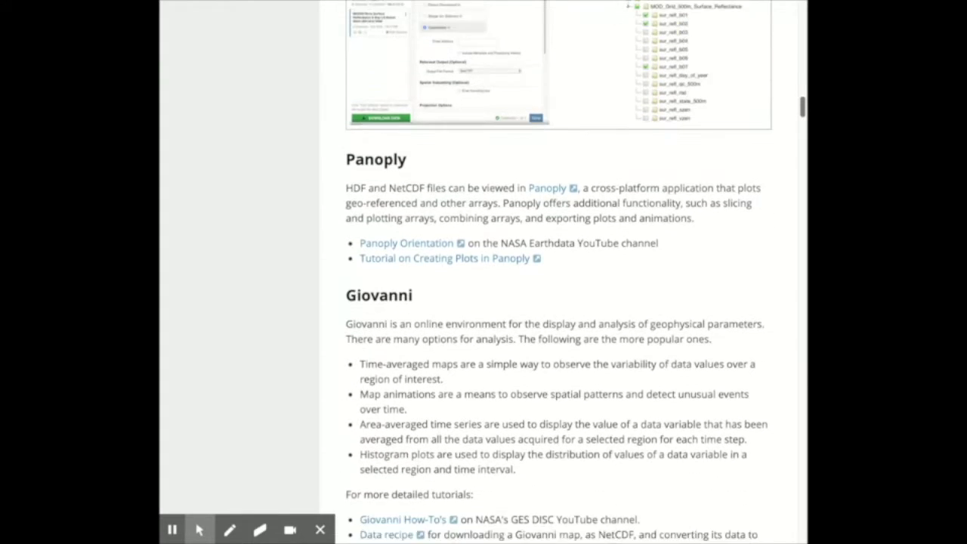
pyautogui.scroll(-9, 560, 272)
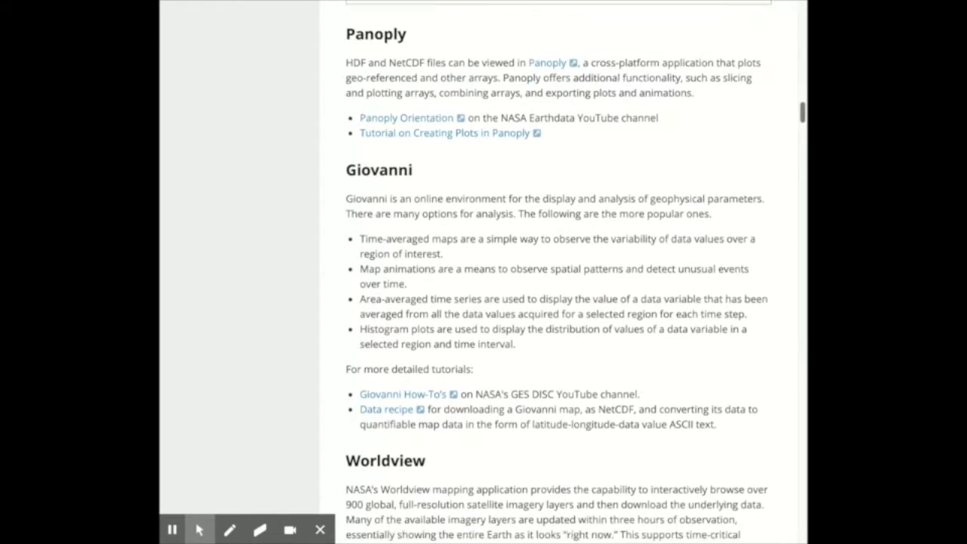
pyautogui.scroll(-9, 559, 272)
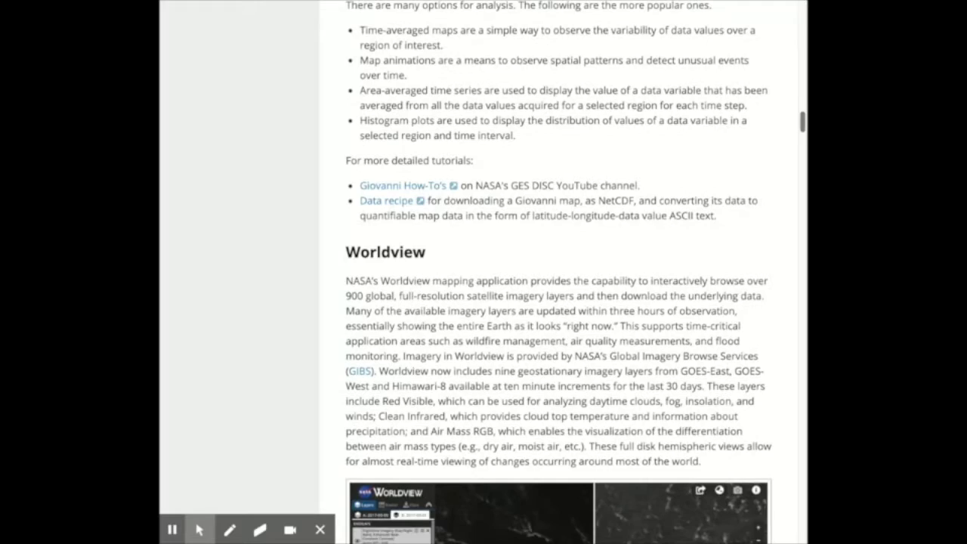
pyautogui.scroll(-1, 559, 272)
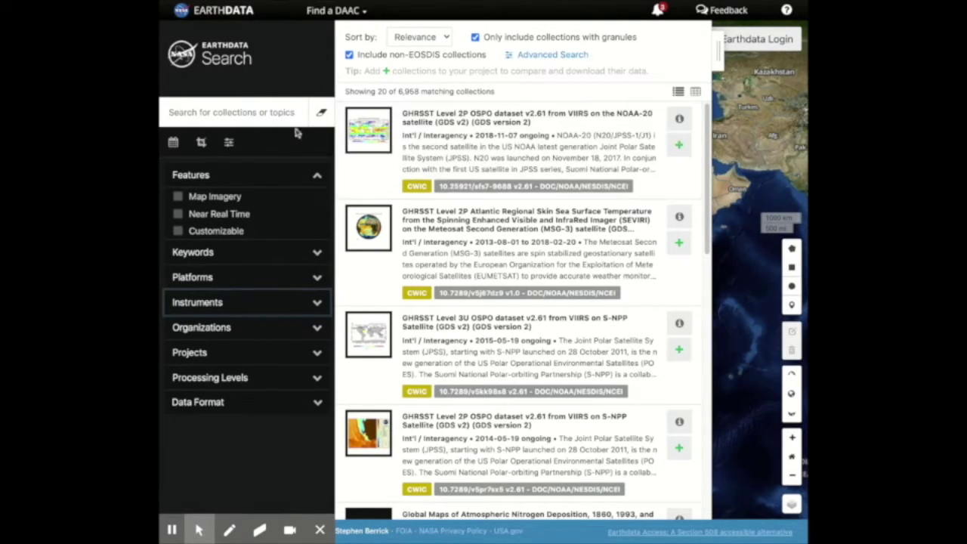
# - Check the Keywords facet, then search collections for 'ocean color' to get 349 results
pyautogui.click(210, 112)
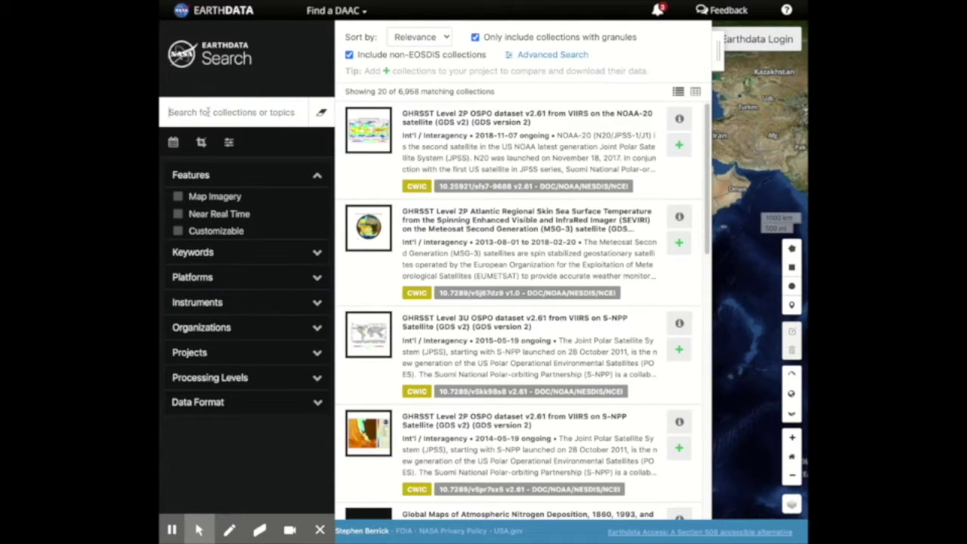
pyautogui.click(318, 253)
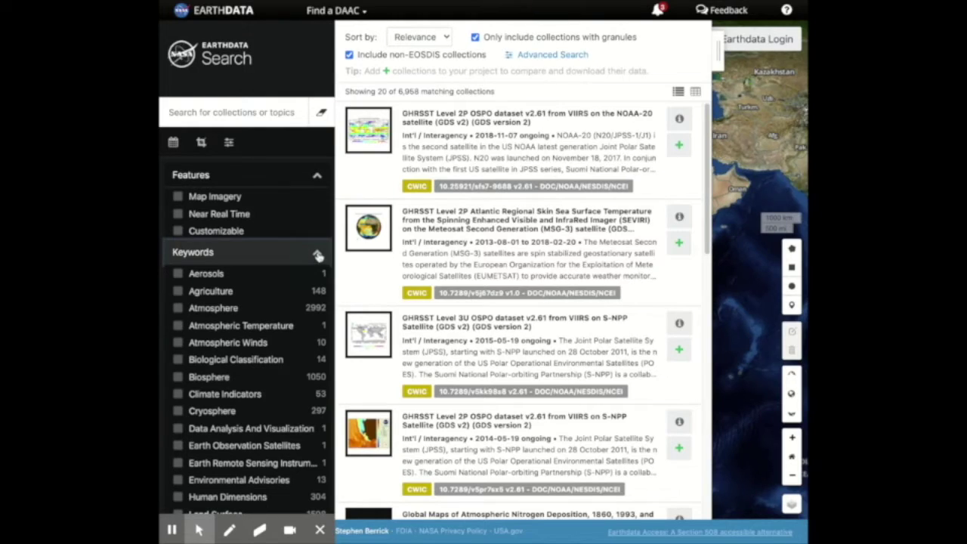
pyautogui.click(317, 255)
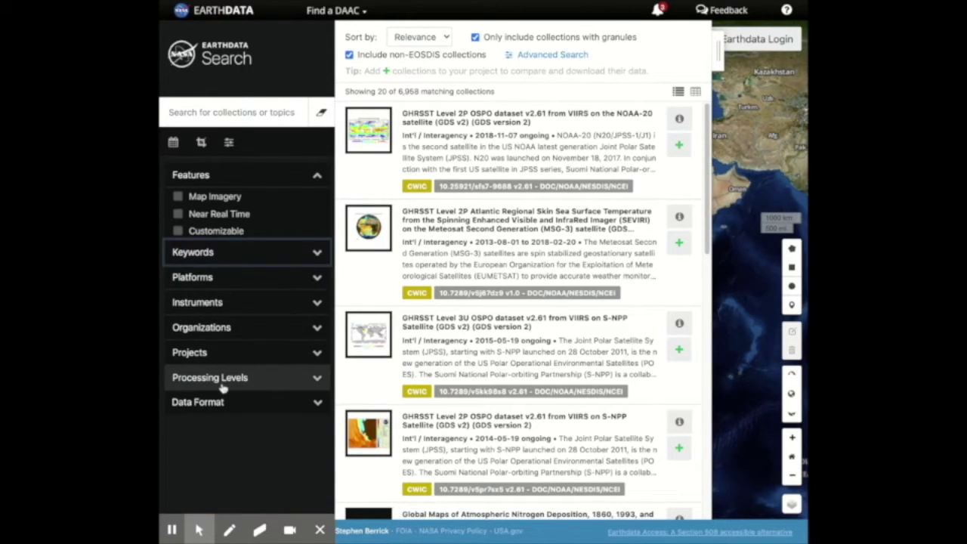
pyautogui.click(182, 116)
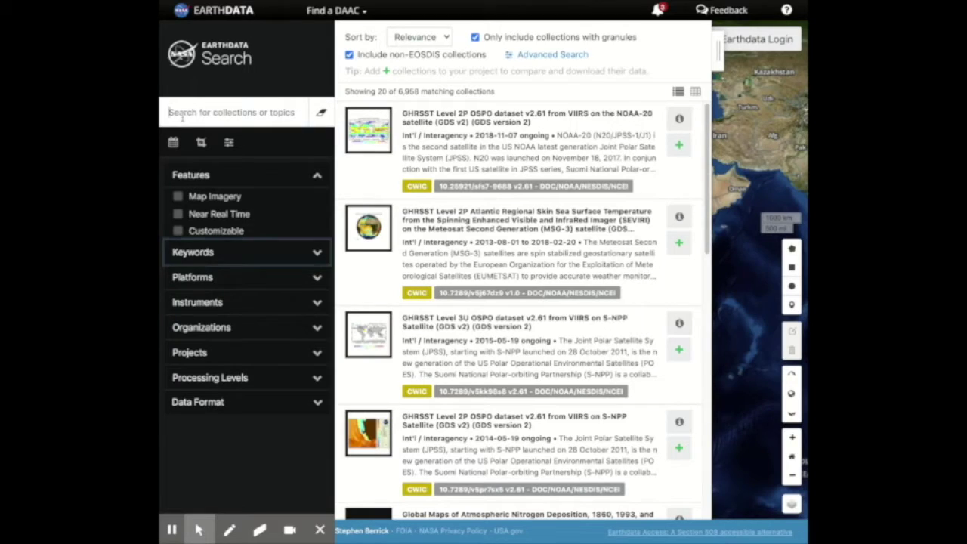
pyautogui.write('ocean')
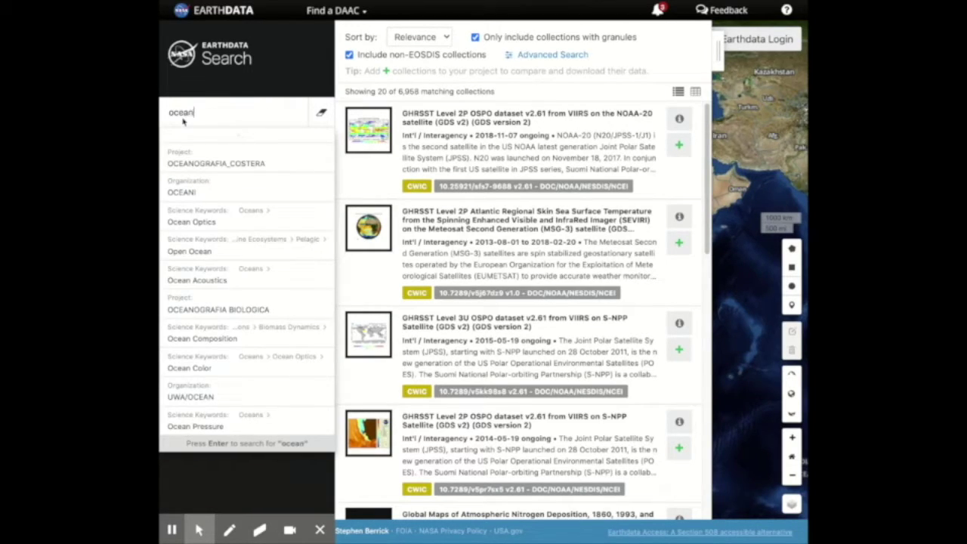
pyautogui.write(' color')
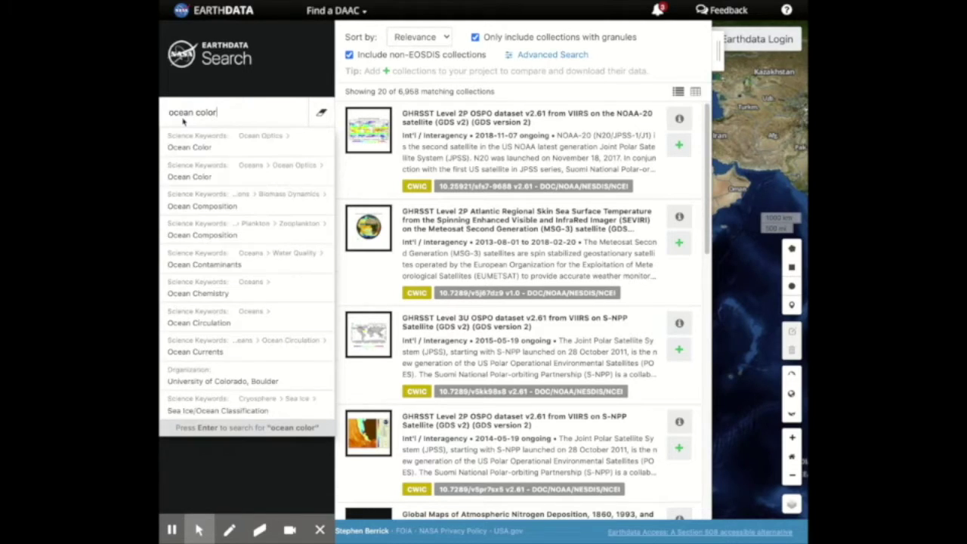
pyautogui.press('Return')
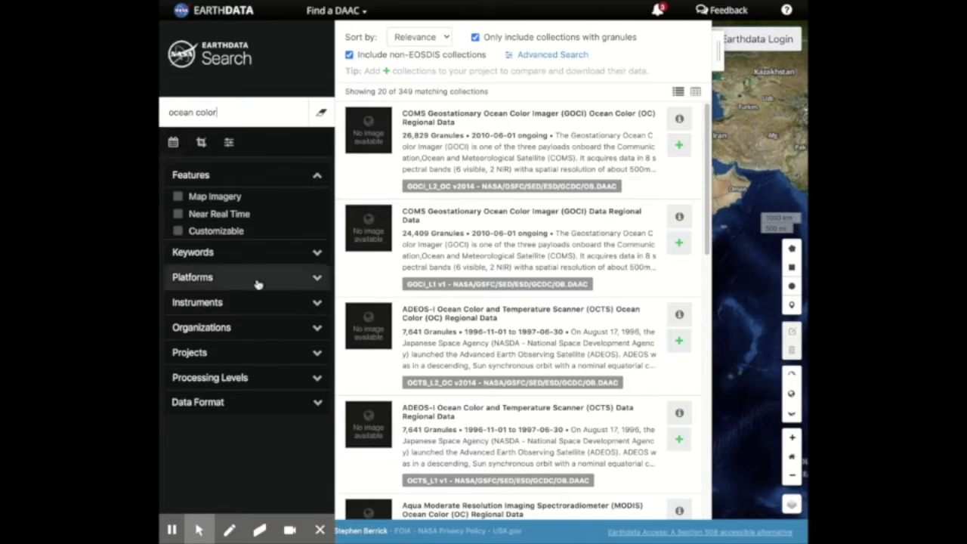
# - Filter the ocean color results to the MODIS instrument, then glance at the date and spatial filters
pyautogui.click(318, 304)
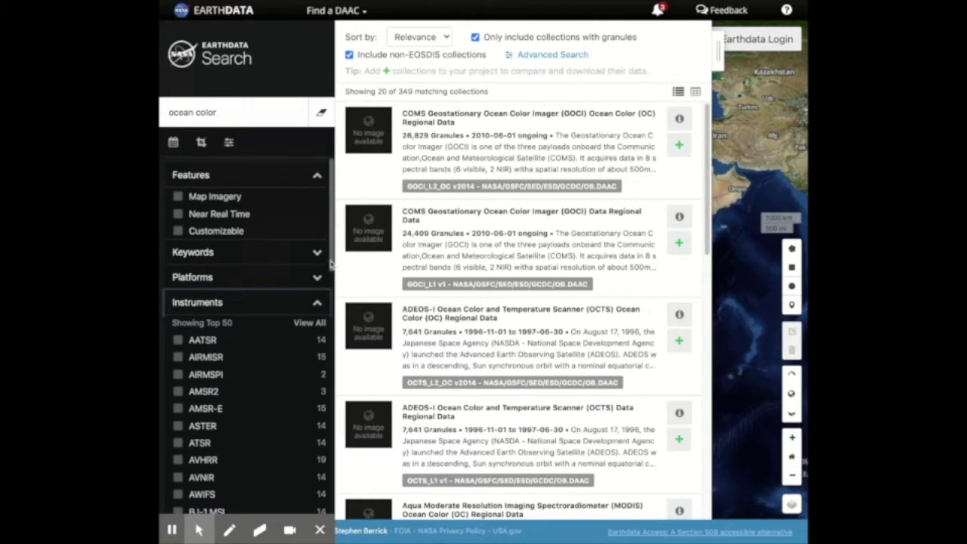
pyautogui.scroll(-4, 331, 263)
pyautogui.scroll(-3, 330, 263)
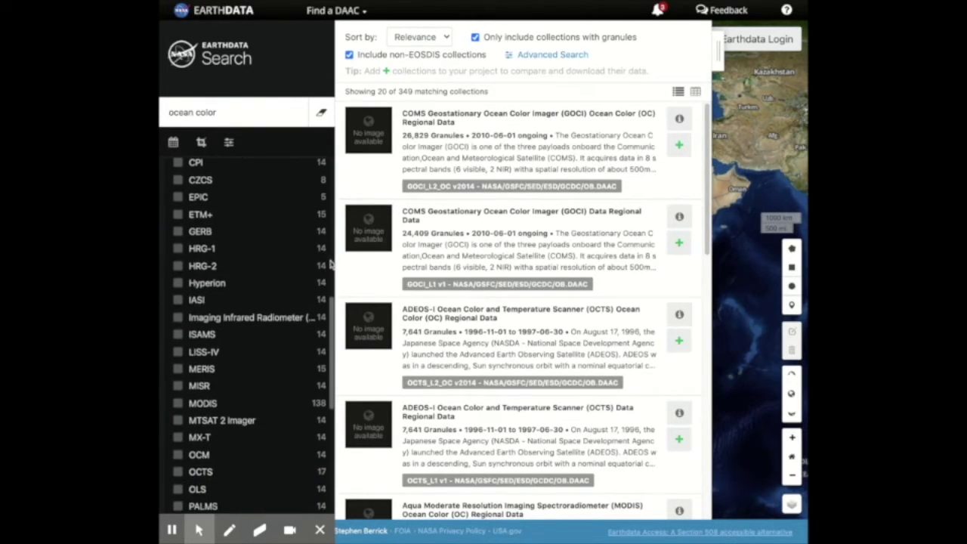
pyautogui.click(179, 402)
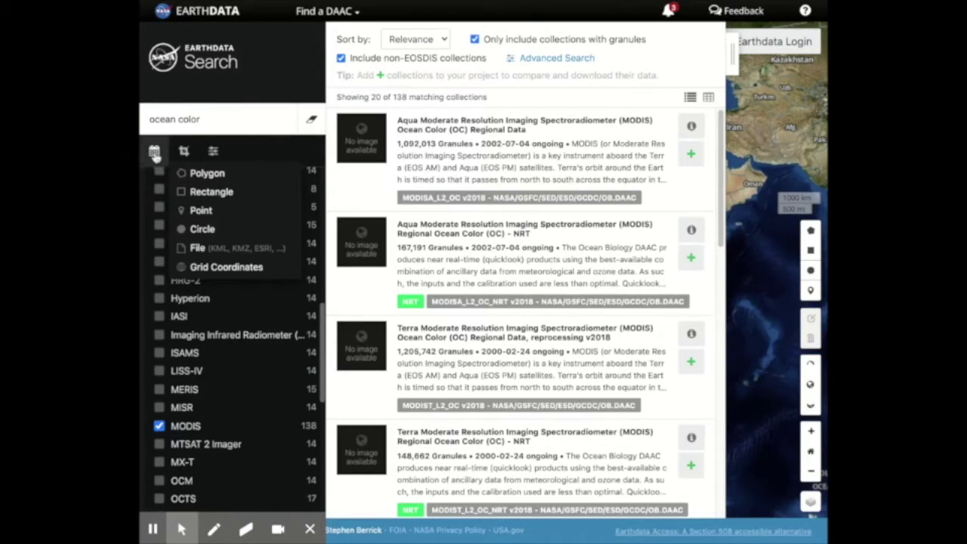
pyautogui.click(155, 153)
pyautogui.click(155, 153)
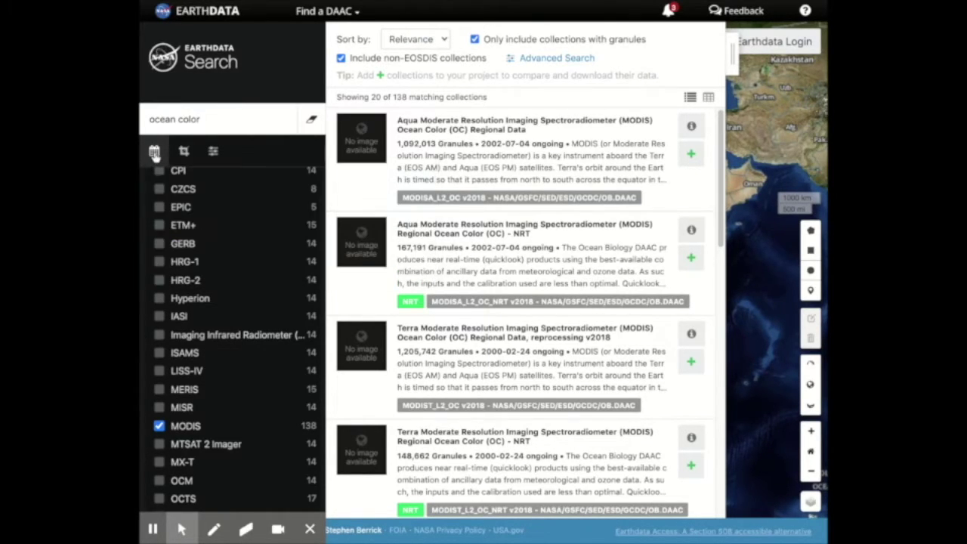
pyautogui.click(181, 151)
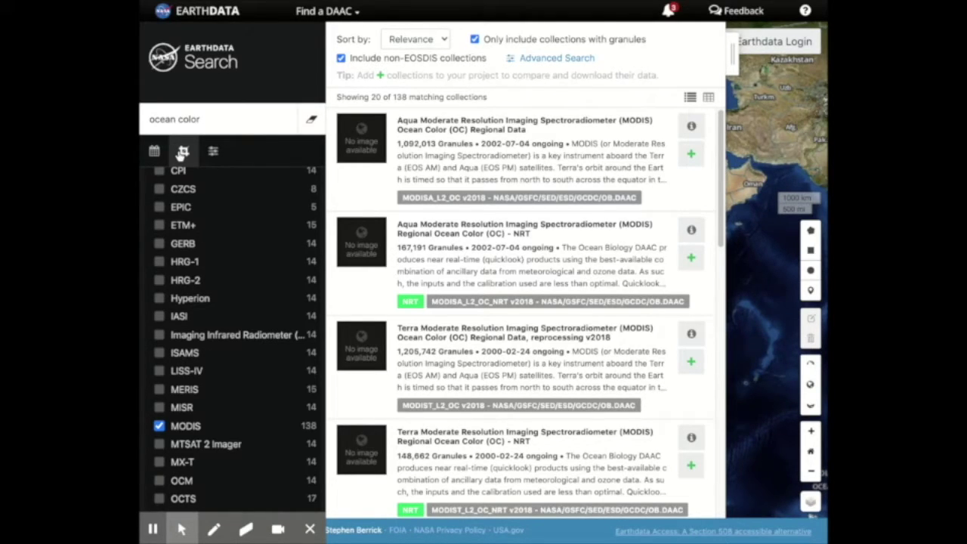
# - Open the Aqua MODIS Ocean Color granules and show the second granule's footprint on the full map
pyautogui.click(480, 143)
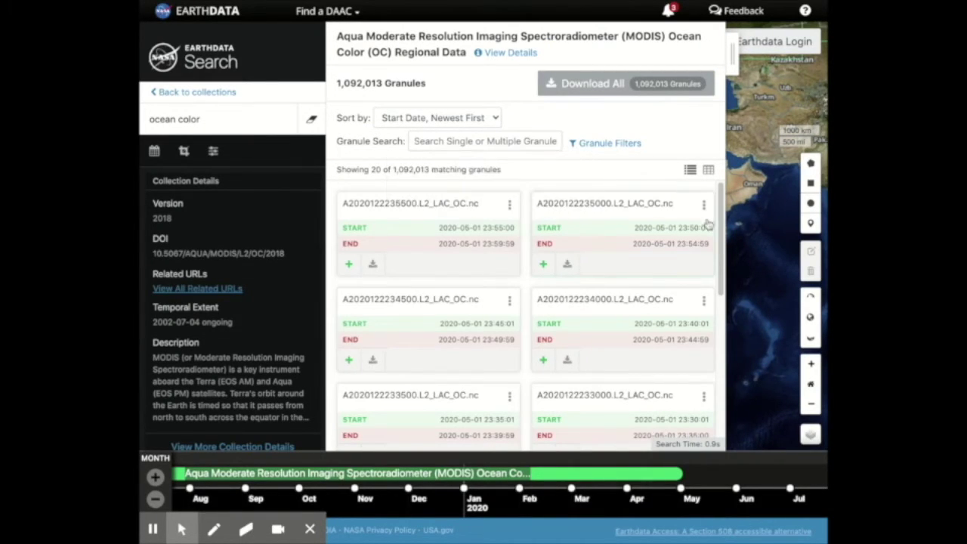
pyautogui.click(649, 228)
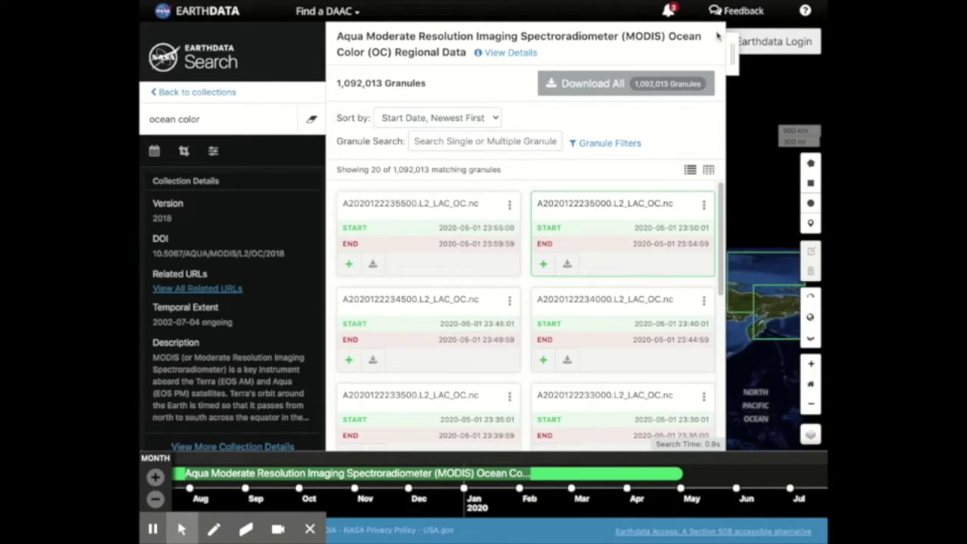
pyautogui.click(732, 51)
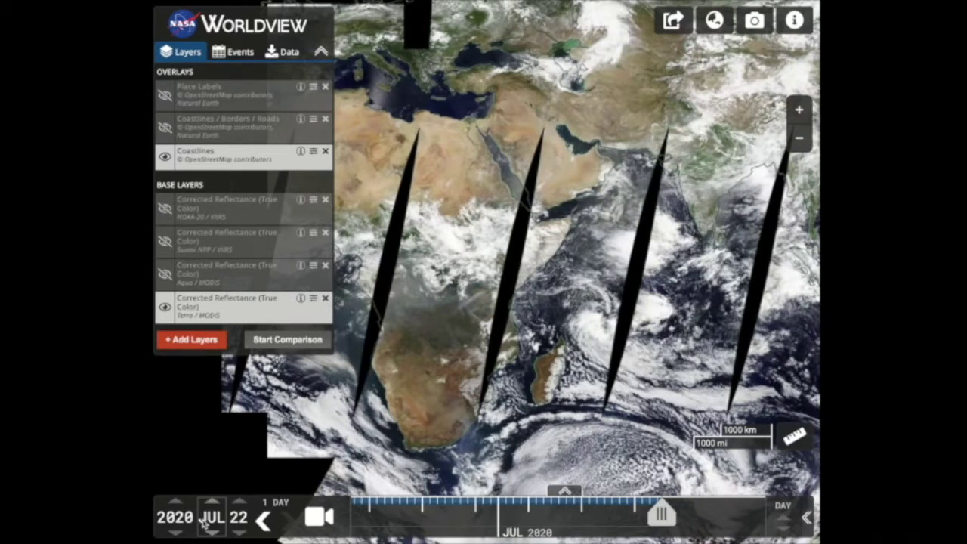
# - Pan the Worldview map so Africa shifts right, and bring up the Add Layers catalogue
pyautogui.press('Left')
pyautogui.press('Left')
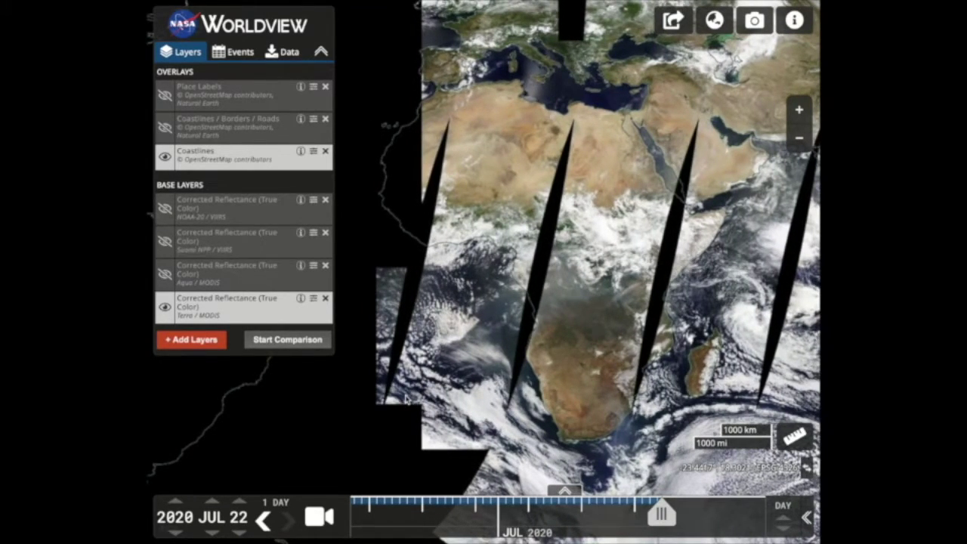
pyautogui.click(192, 340)
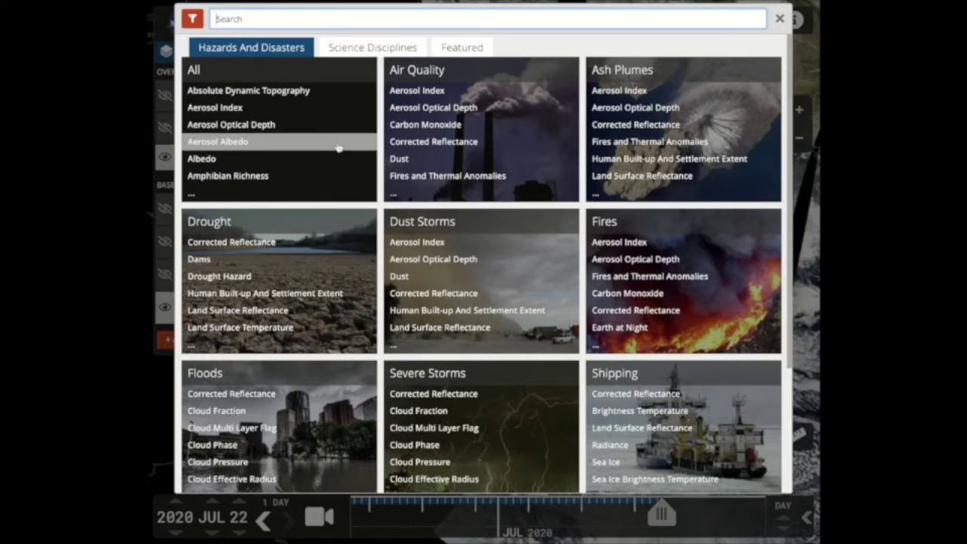
# - Add the Amphibian Richness - All Threats layer from Science Disciplines > Biosphere
pyautogui.click(386, 49)
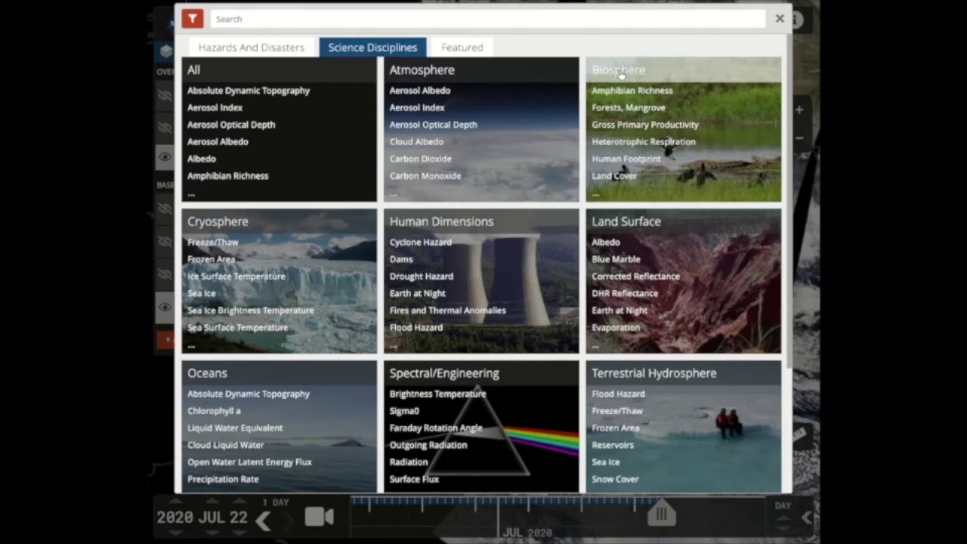
pyautogui.click(621, 72)
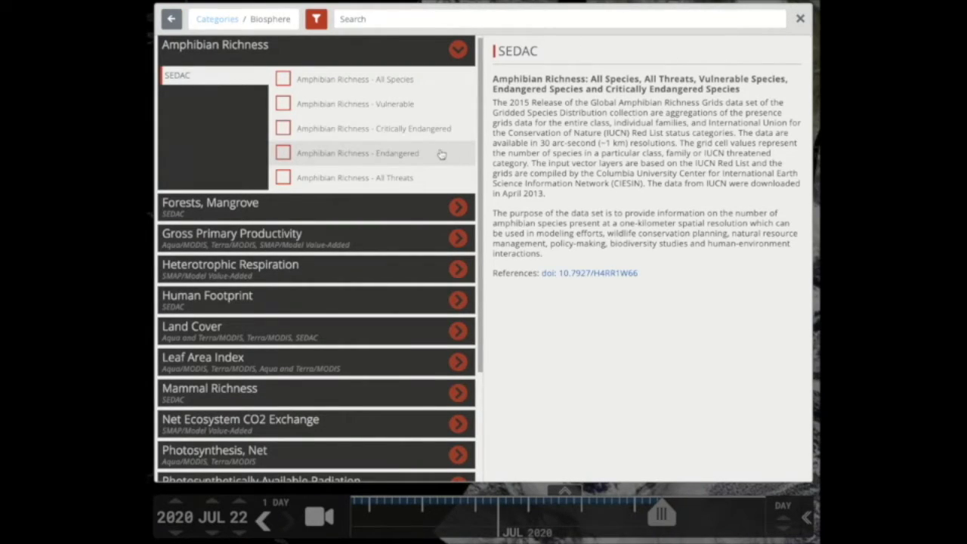
pyautogui.click(283, 177)
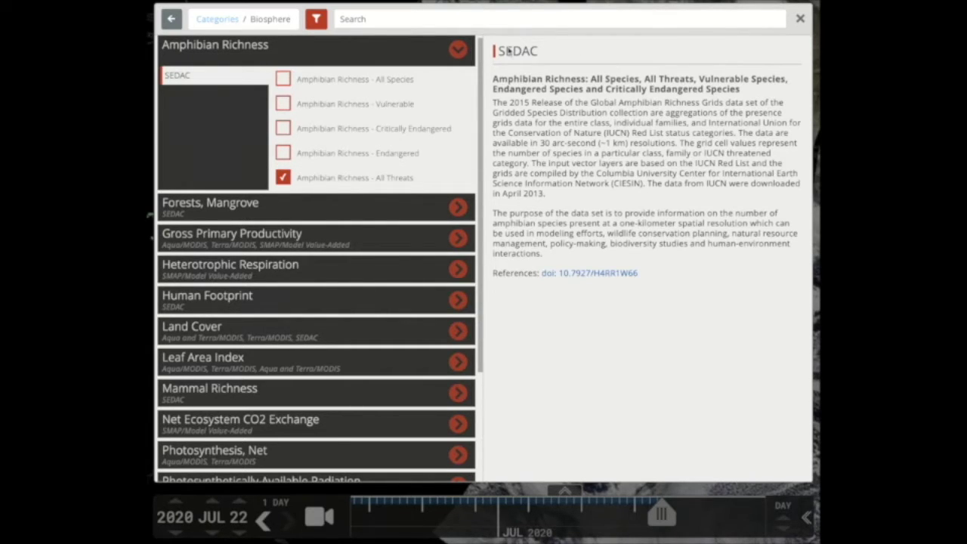
pyautogui.click(801, 19)
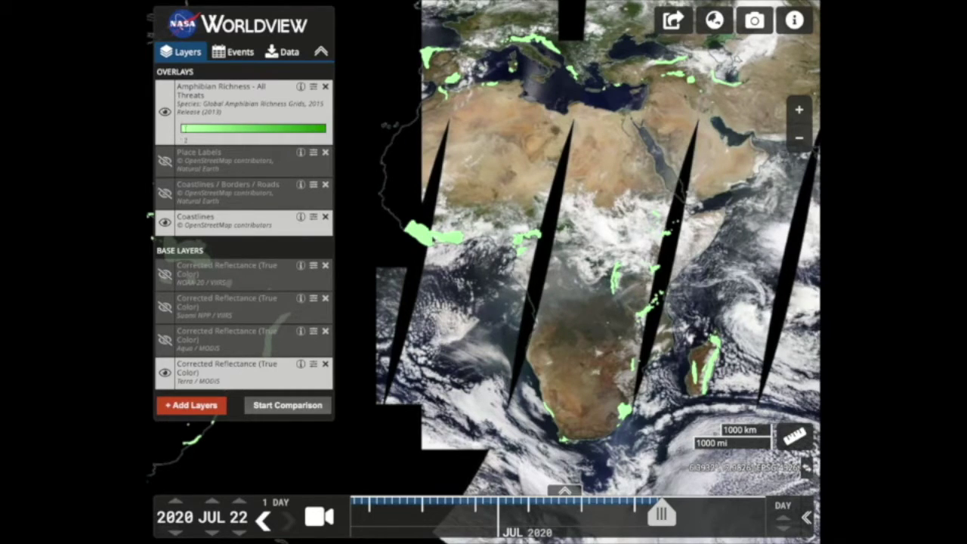
# - Zoom and pan the map toward southern and East Africa
pyautogui.scroll(1, 438, 225)
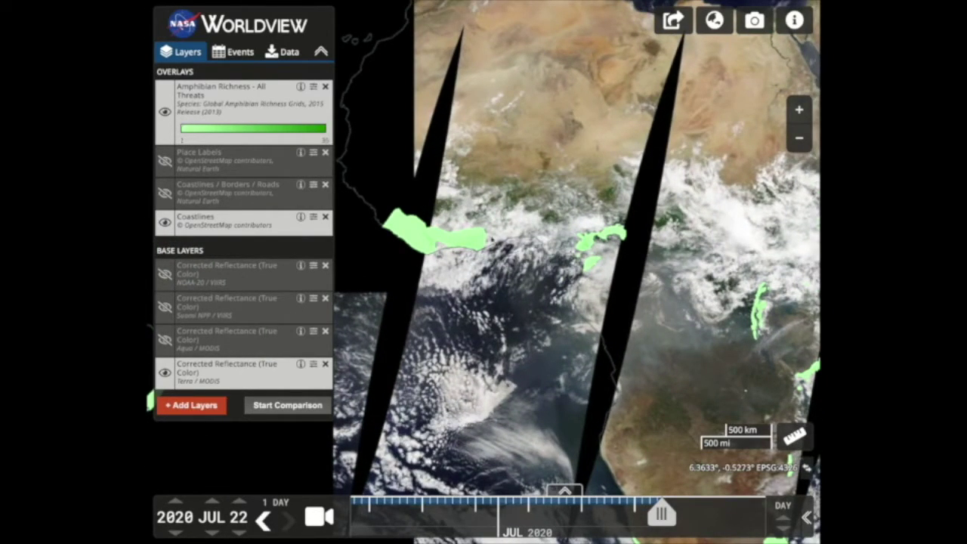
pyautogui.press('Right')
pyautogui.press('Right')
pyautogui.press('Down')
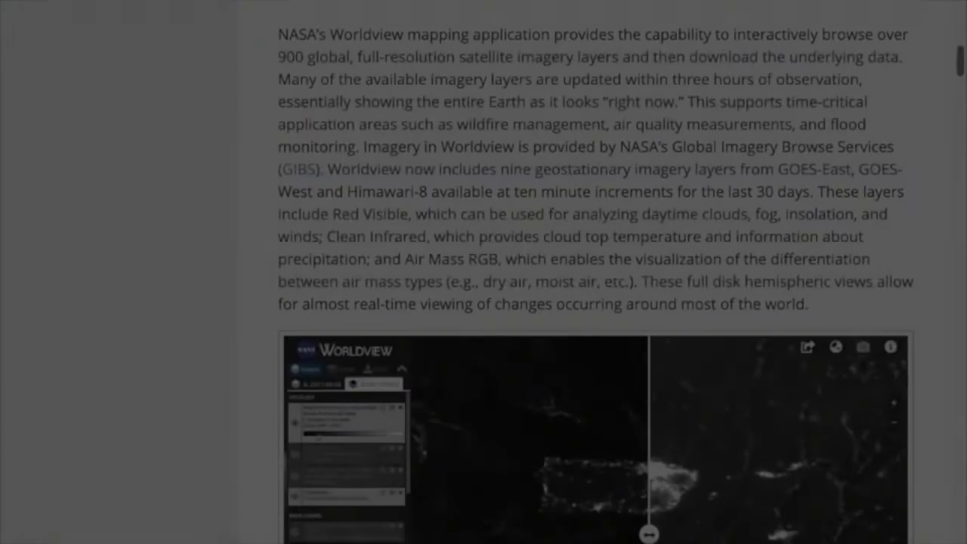
pyautogui.scroll(-8, 595, 302)
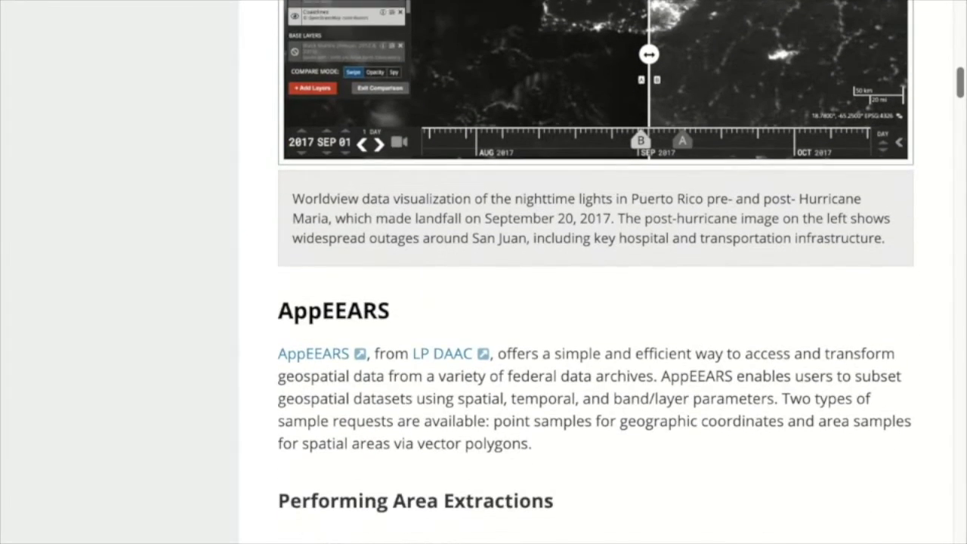
# - Read the AppEEARS, Soil Moisture Visualizer and SDAT descriptions, then go to Data Toolkits
pyautogui.scroll(-1, 596, 302)
pyautogui.scroll(-3, 597, 302)
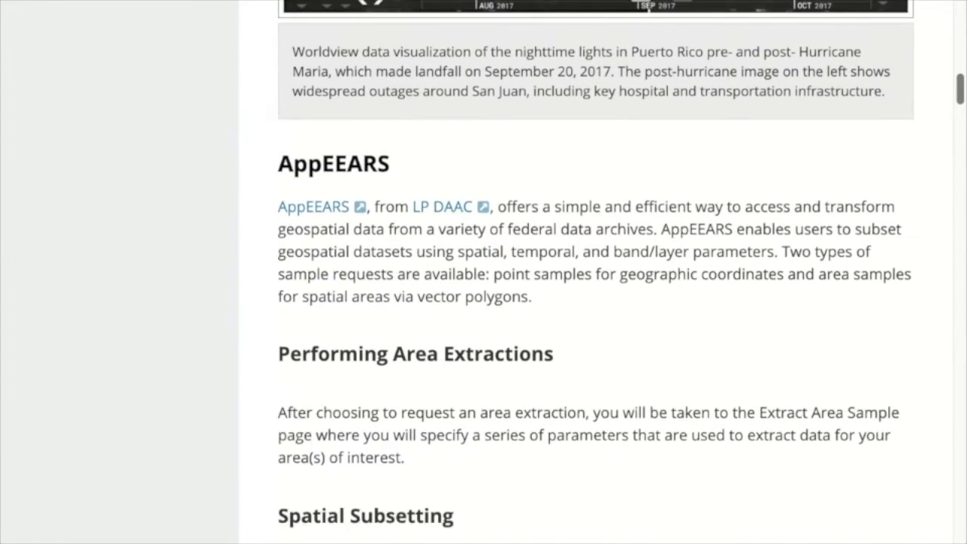
pyautogui.scroll(-4, 597, 302)
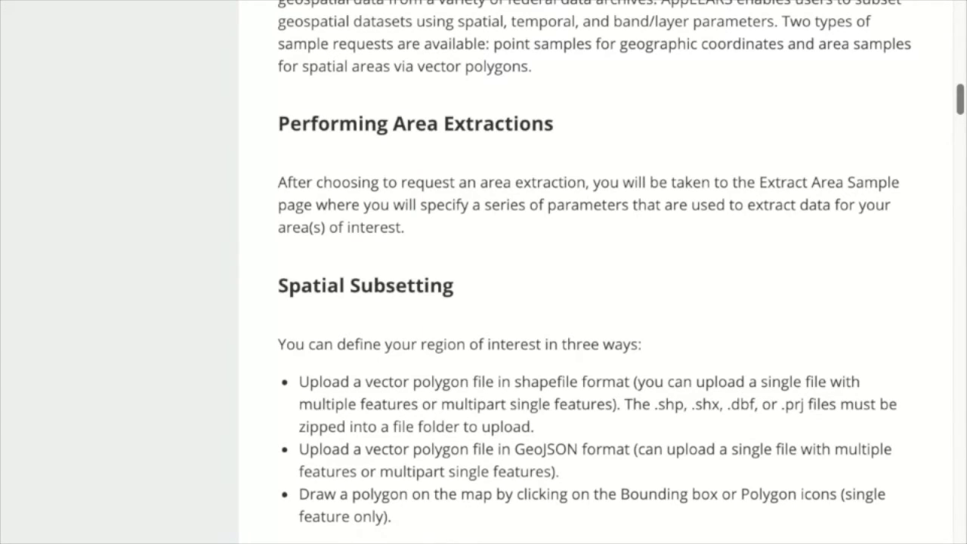
pyautogui.scroll(-1, 594, 272)
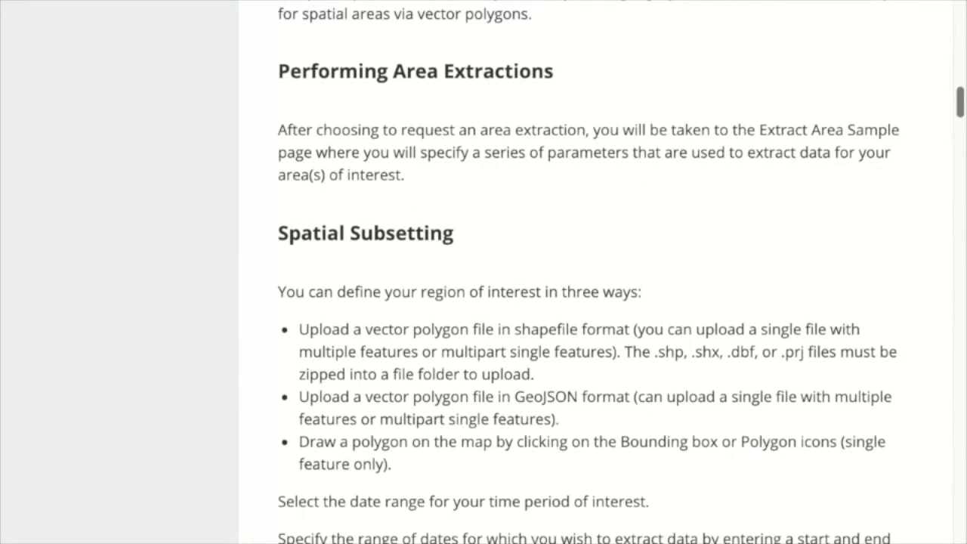
pyautogui.scroll(-7, 594, 272)
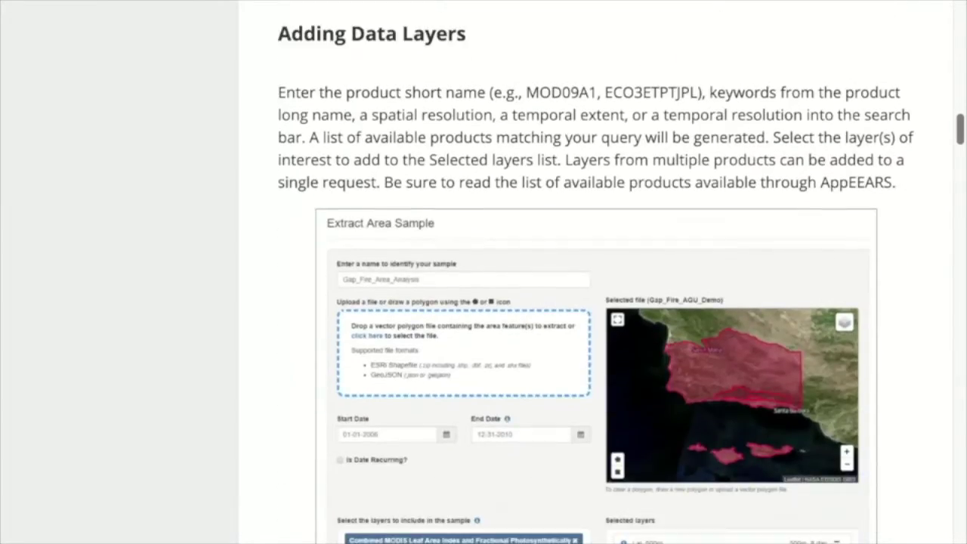
pyautogui.scroll(-12, 594, 272)
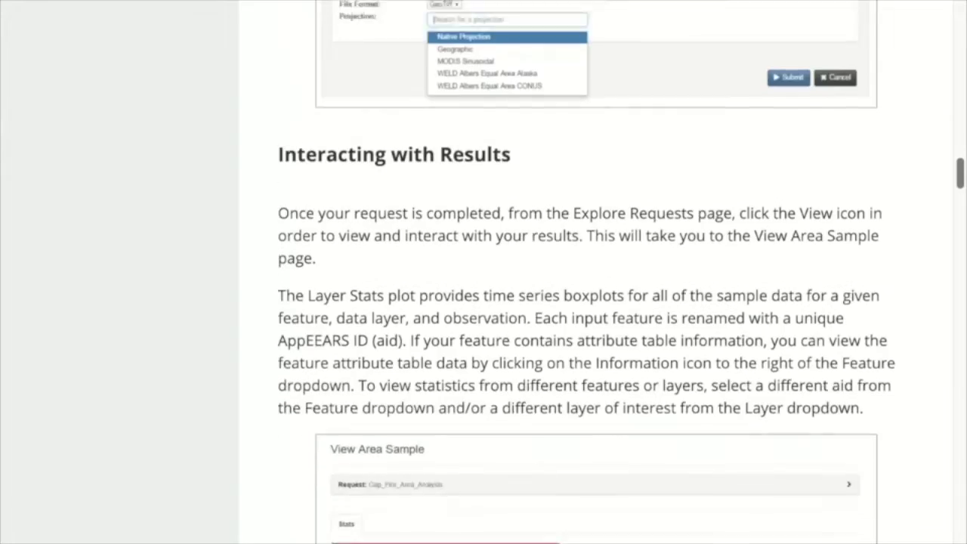
pyautogui.scroll(-14, 594, 272)
pyautogui.scroll(-1, 594, 272)
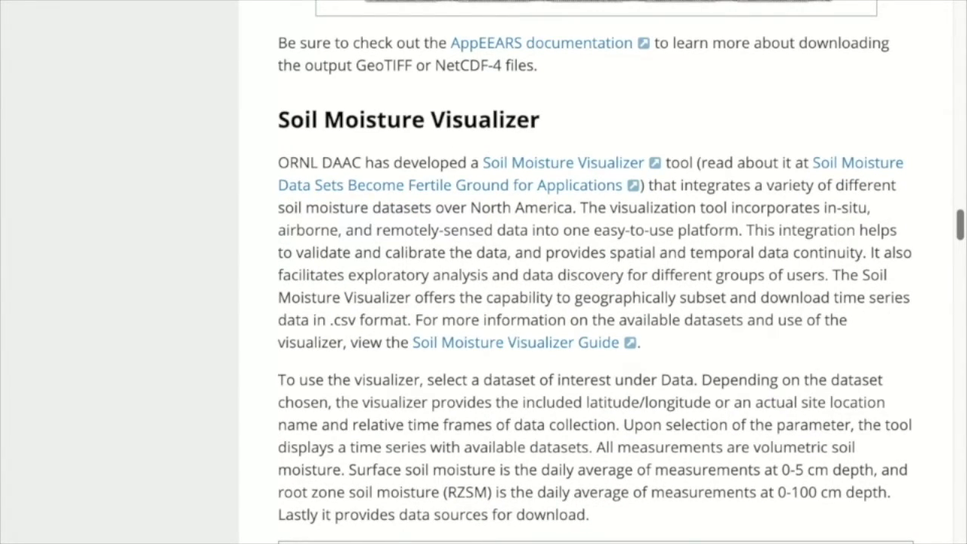
pyautogui.scroll(-10, 594, 272)
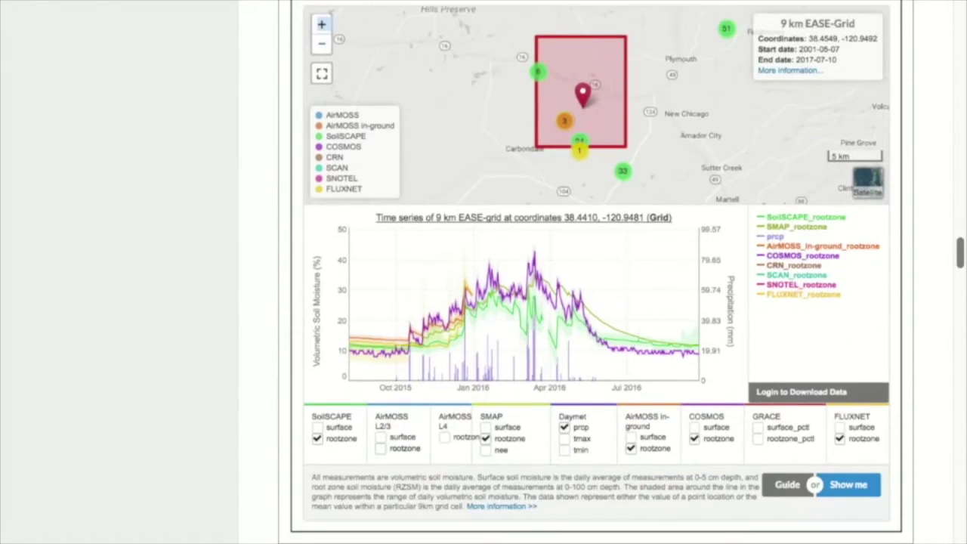
pyautogui.scroll(-15, 594, 272)
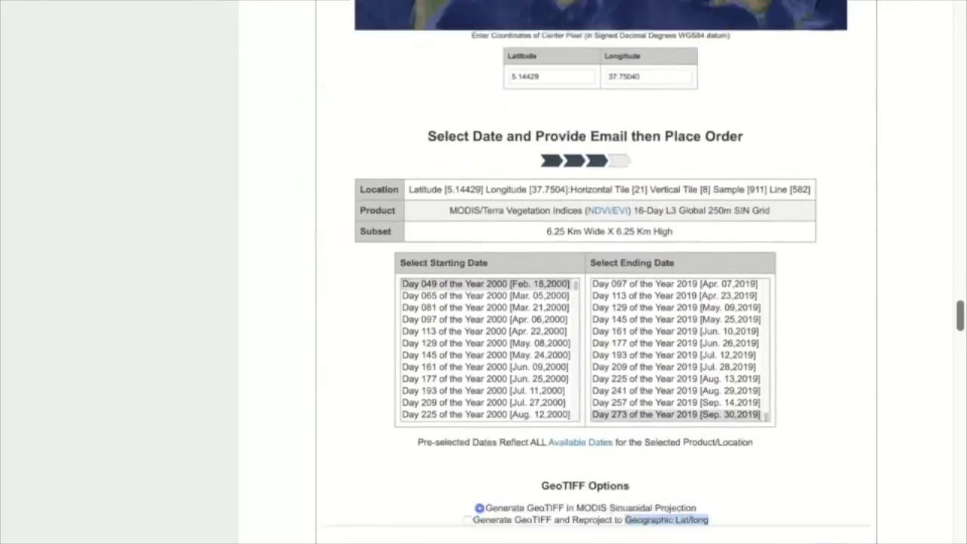
pyautogui.scroll(-15, 594, 272)
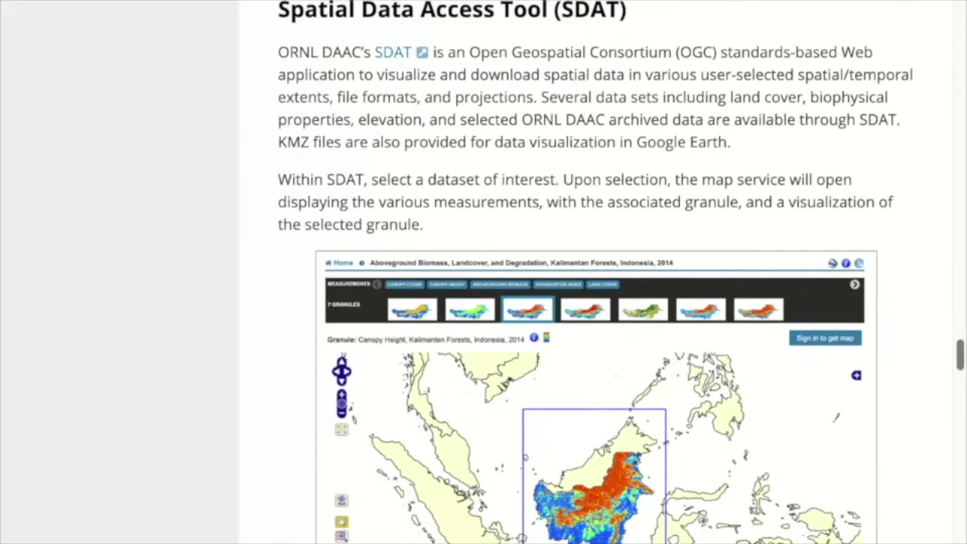
pyautogui.scroll(-3, 594, 272)
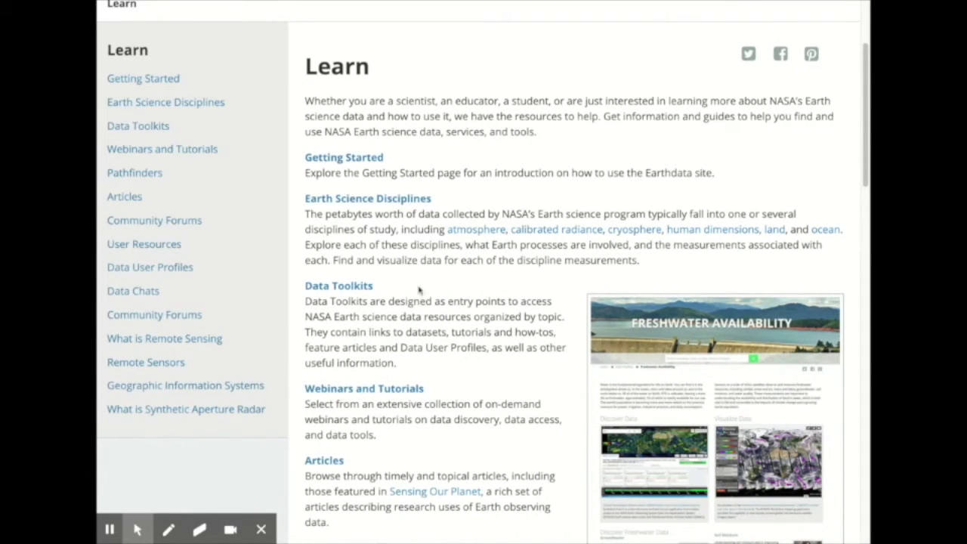
pyautogui.click(350, 287)
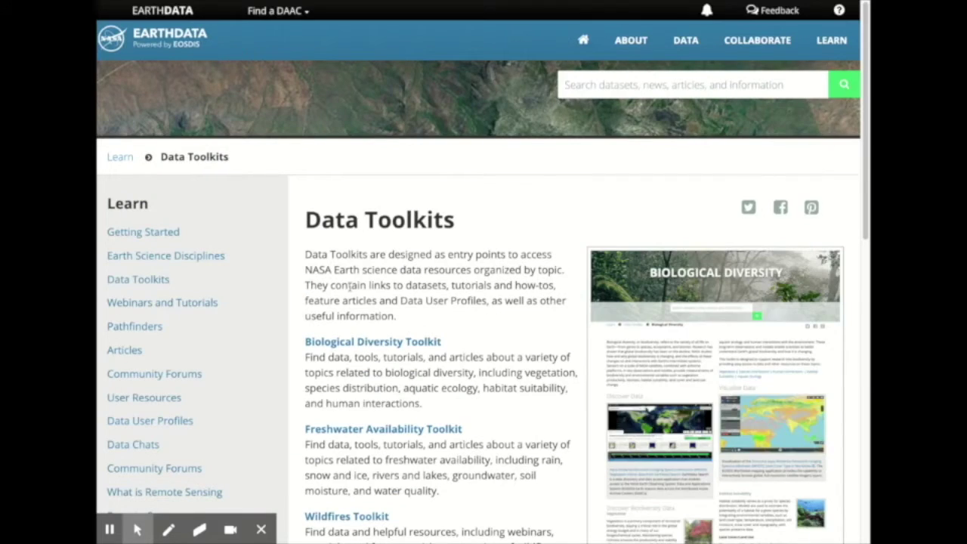
# - Open the Biological Diversity Toolkit and read its Species Distribution, Aquatic Ecology and Human Dimensions lists
pyautogui.click(377, 341)
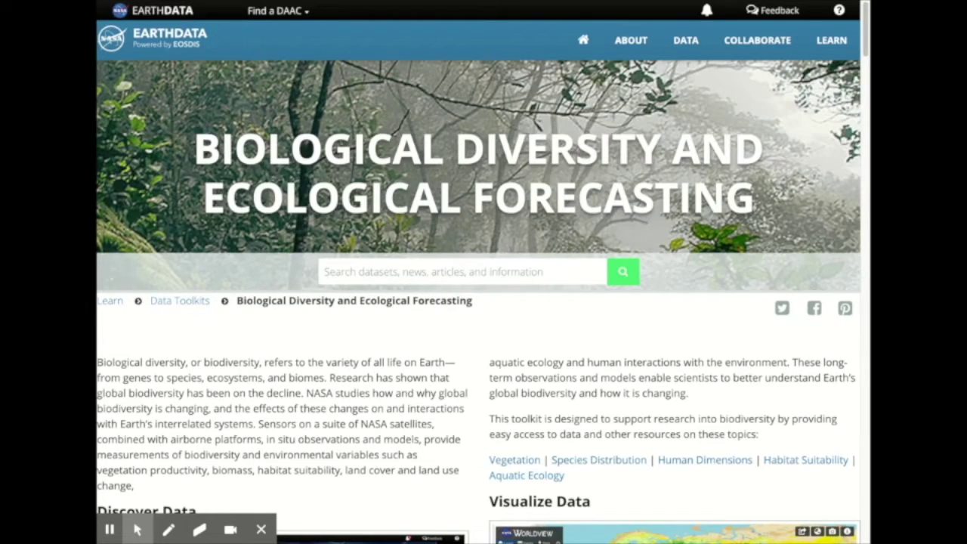
pyautogui.scroll(-4, 864, 155)
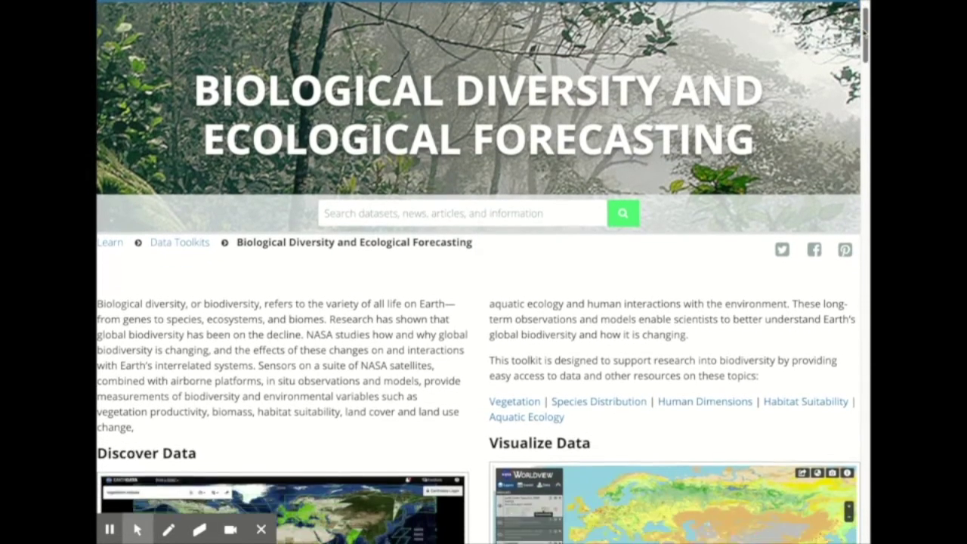
pyautogui.scroll(-7, 483, 272)
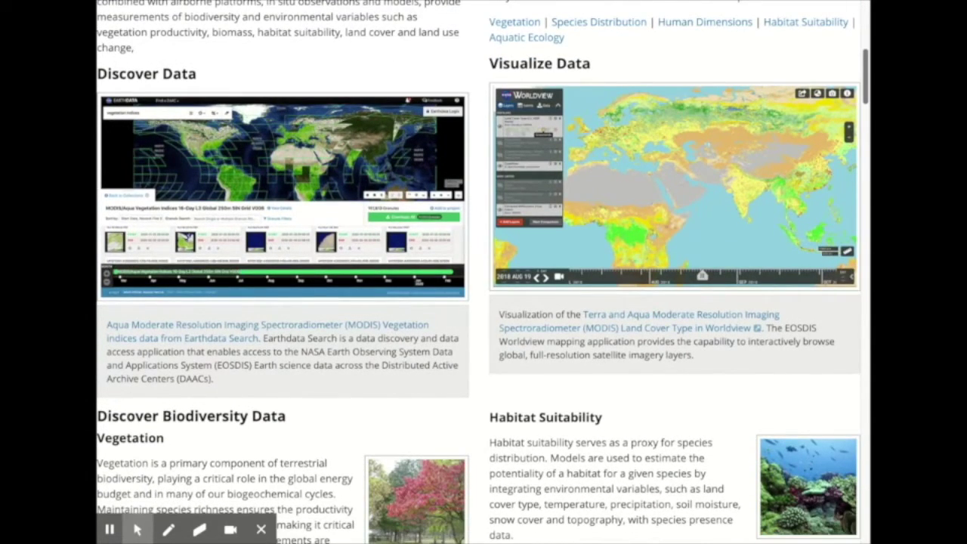
pyautogui.scroll(-7, 484, 272)
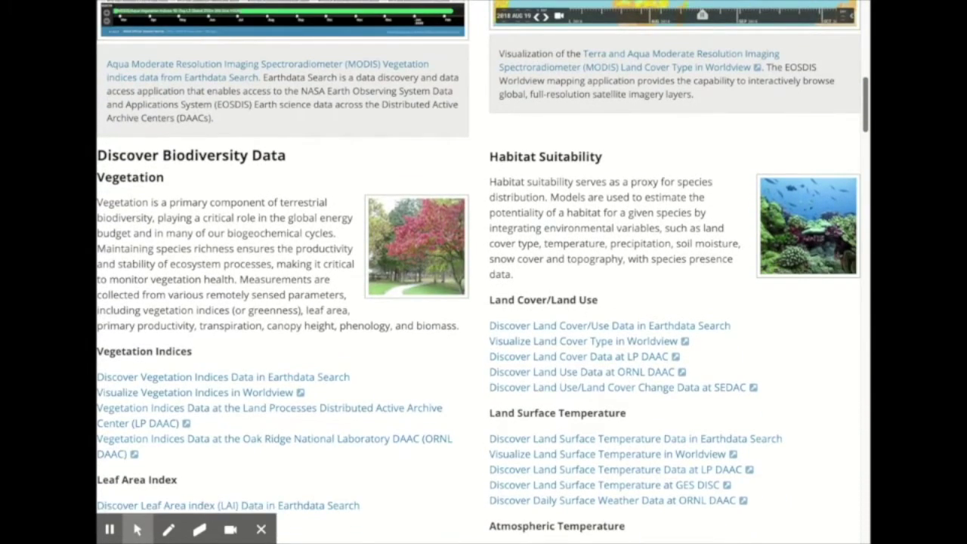
pyautogui.scroll(-5, 484, 272)
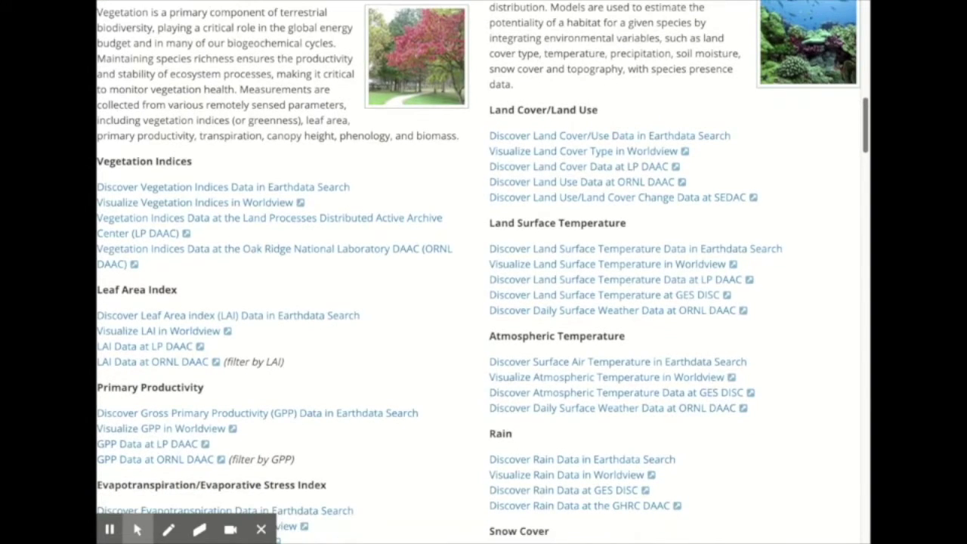
pyautogui.scroll(-5, 484, 272)
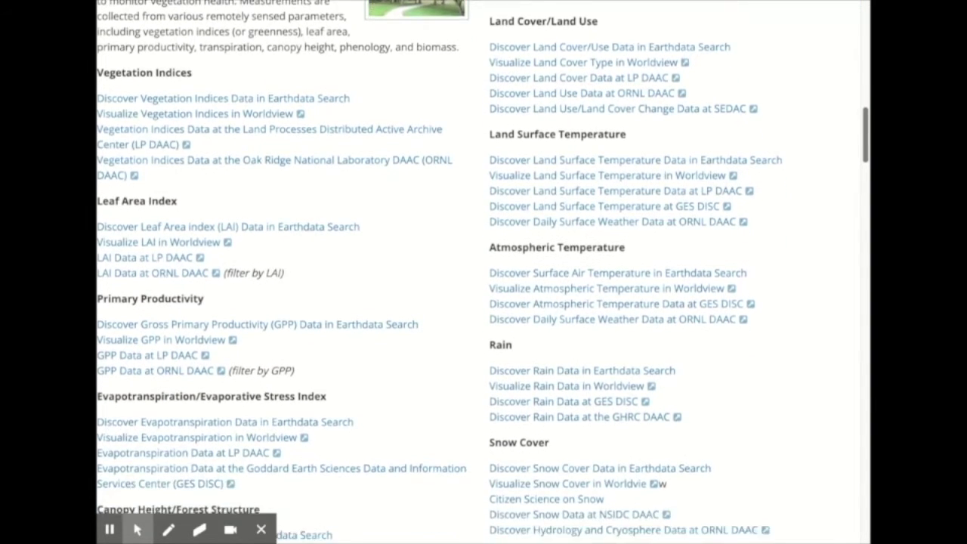
pyautogui.scroll(-5, 484, 272)
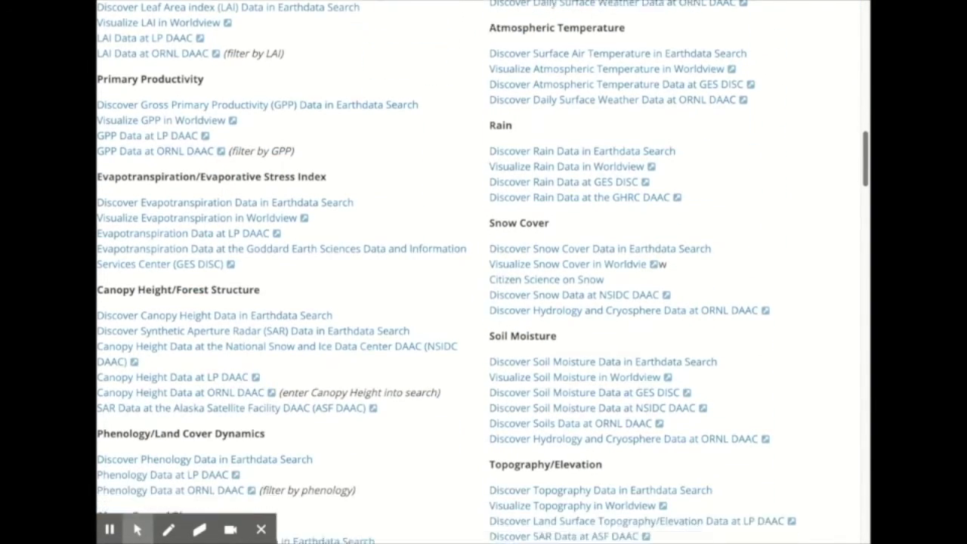
pyautogui.scroll(-5, 484, 272)
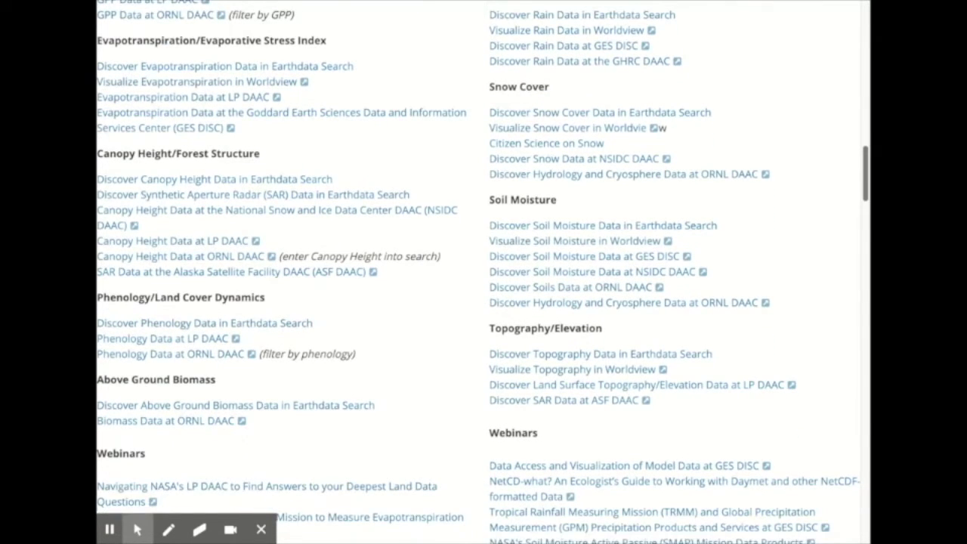
pyautogui.scroll(-1, 484, 272)
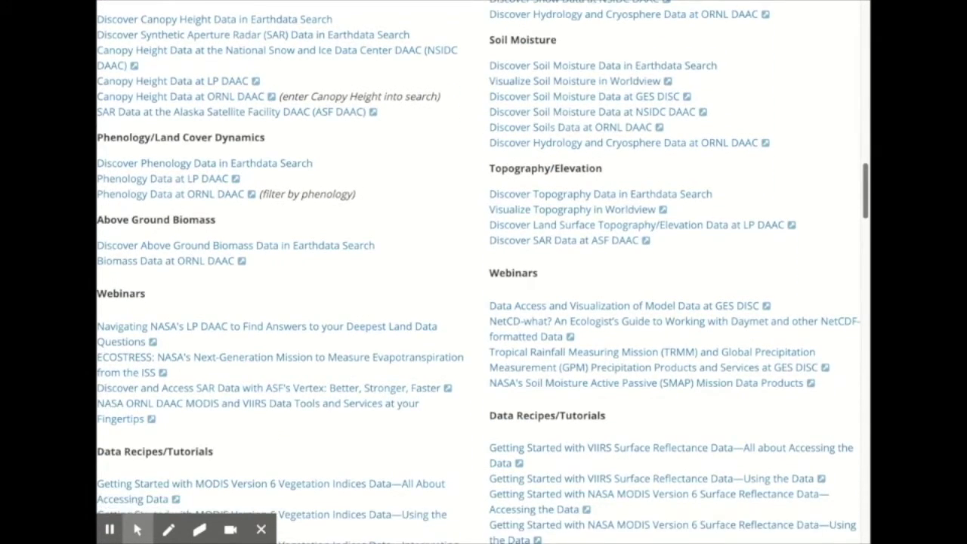
pyautogui.scroll(-3, 484, 272)
pyautogui.scroll(-3, 484, 272)
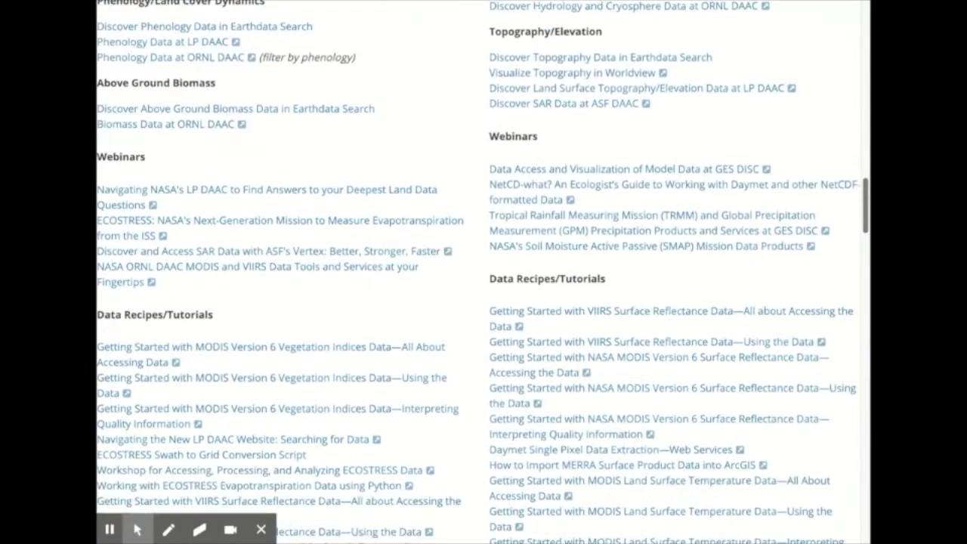
pyautogui.scroll(-3, 484, 272)
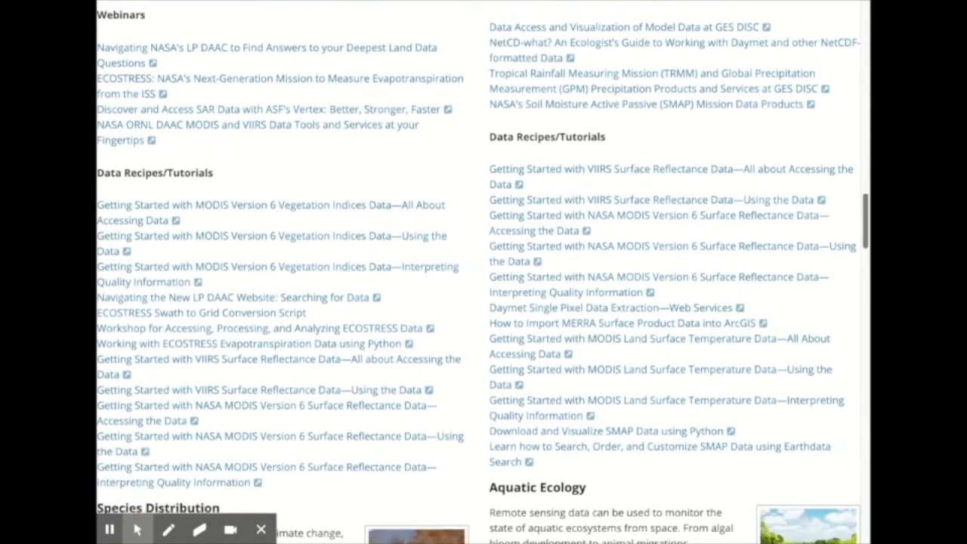
pyautogui.scroll(-2, 484, 272)
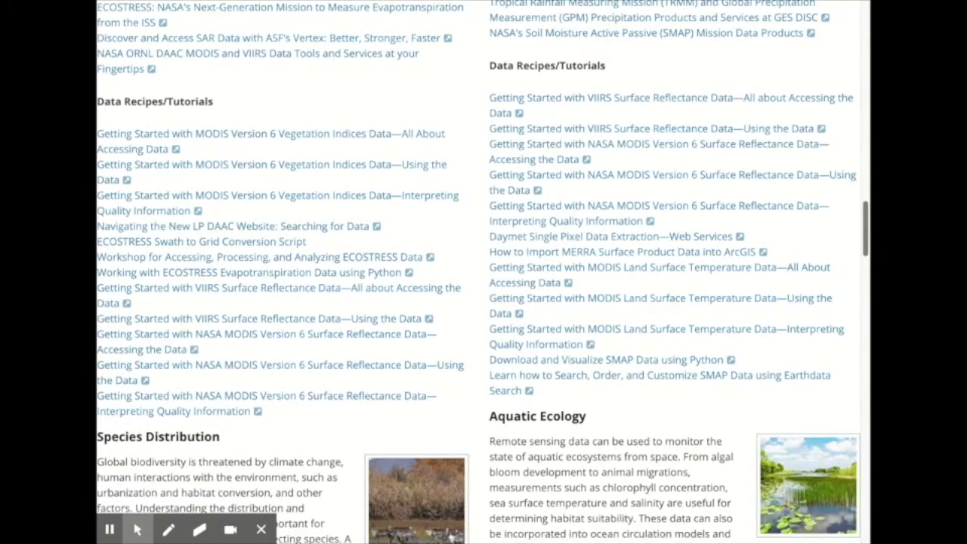
pyautogui.scroll(-5, 484, 272)
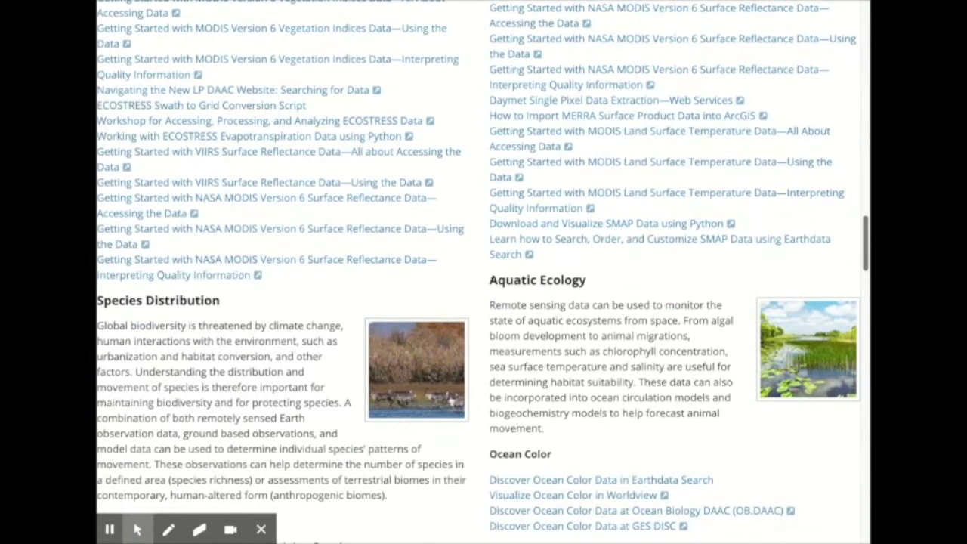
pyautogui.scroll(-1, 484, 272)
pyautogui.scroll(-1, 483, 272)
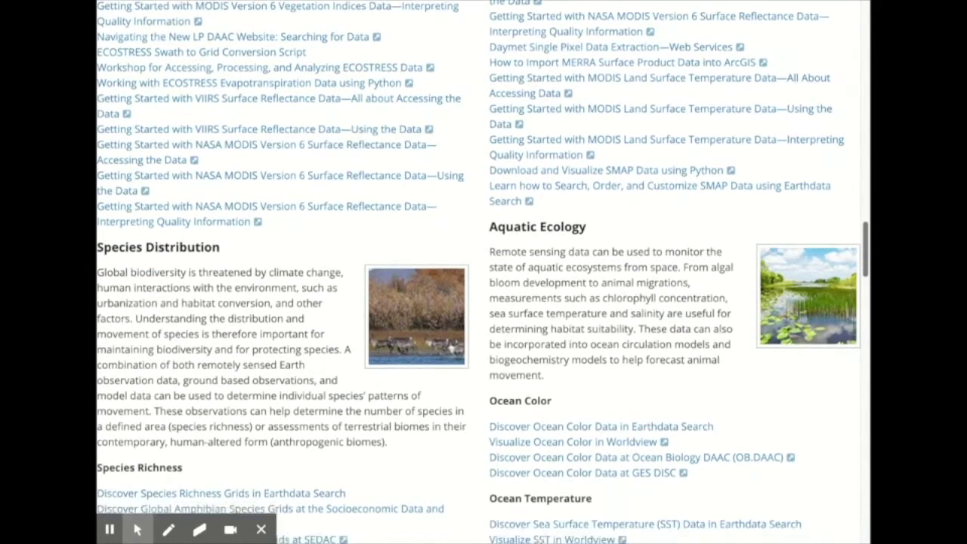
pyautogui.scroll(-10, 484, 272)
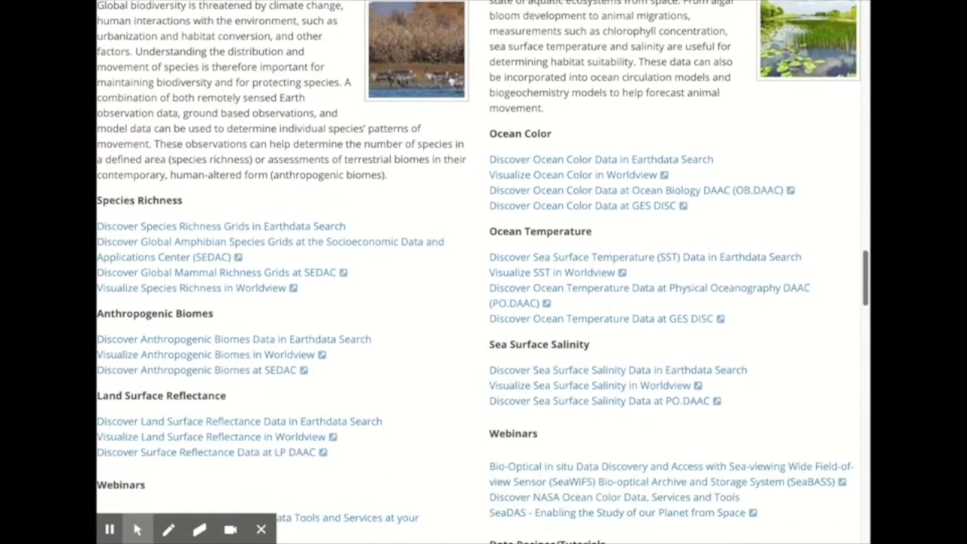
pyautogui.scroll(-15, 484, 273)
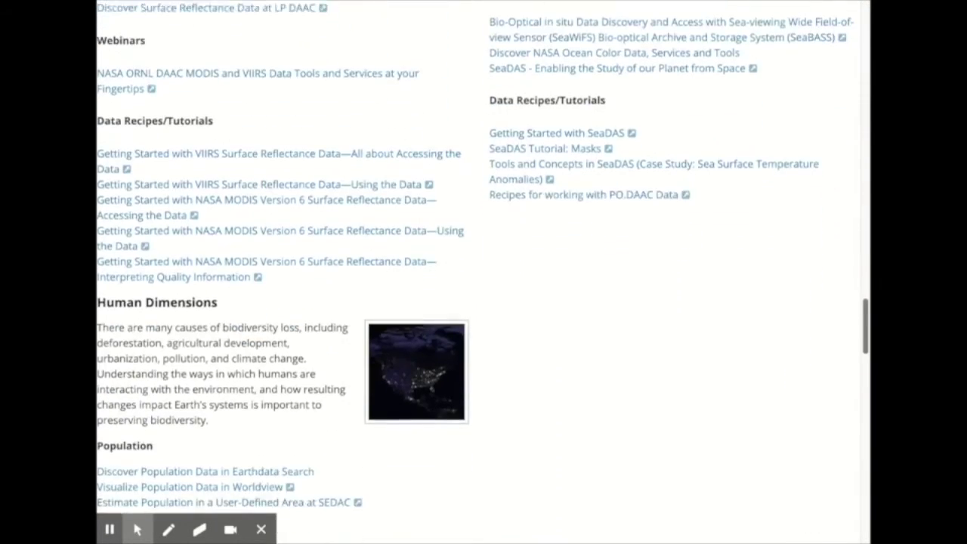
pyautogui.scroll(-20, 484, 272)
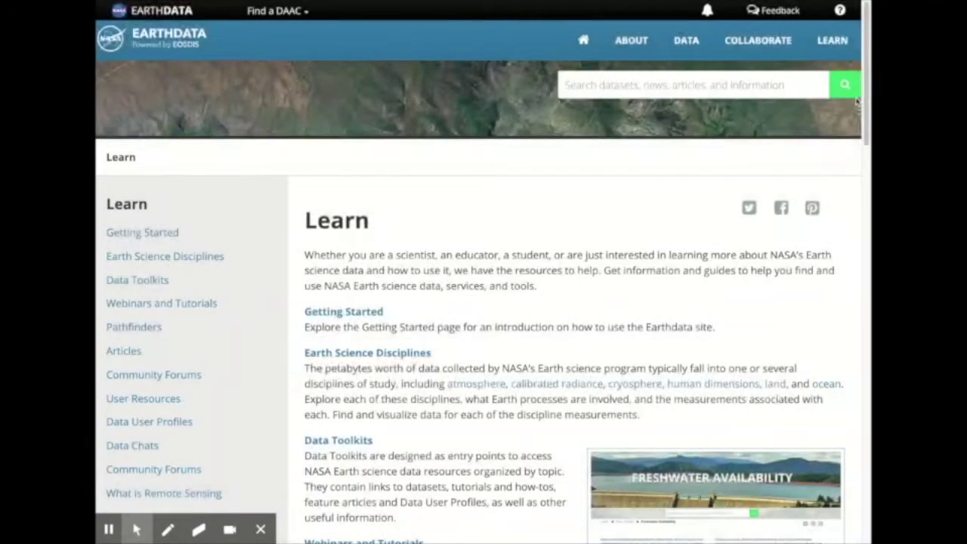
# - Go from LEARN to Articles and Feature Articles, then scroll to Articles by Subject Area
pyautogui.moveTo(838, 28)
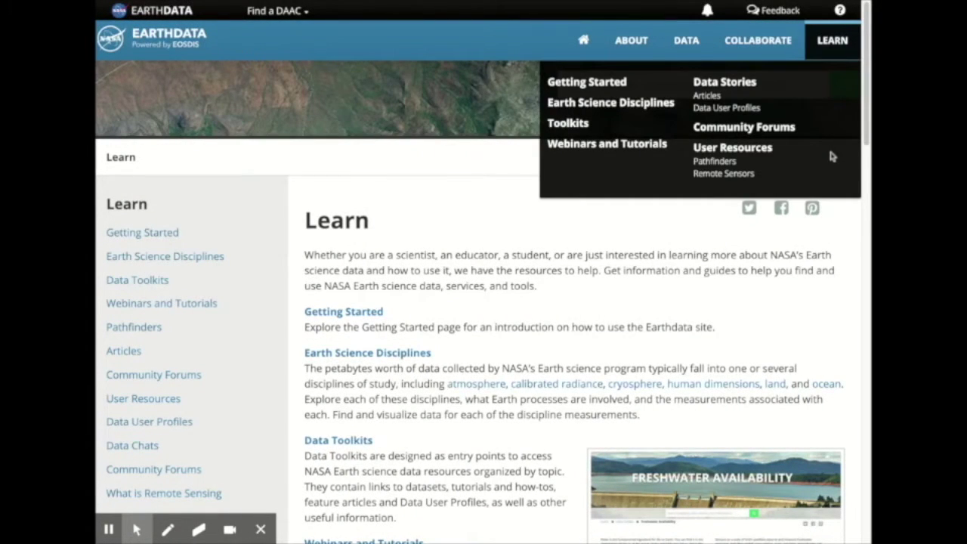
pyautogui.click(707, 96)
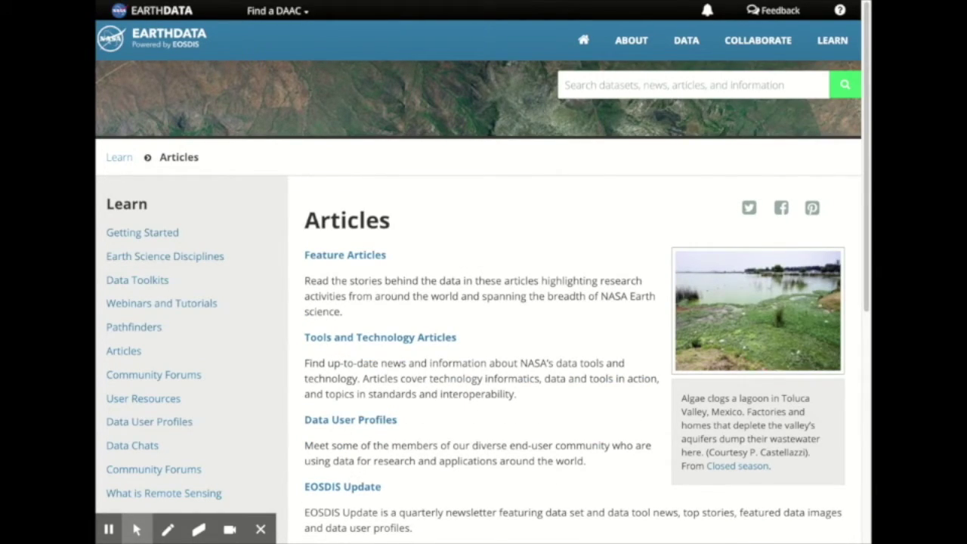
pyautogui.click(346, 255)
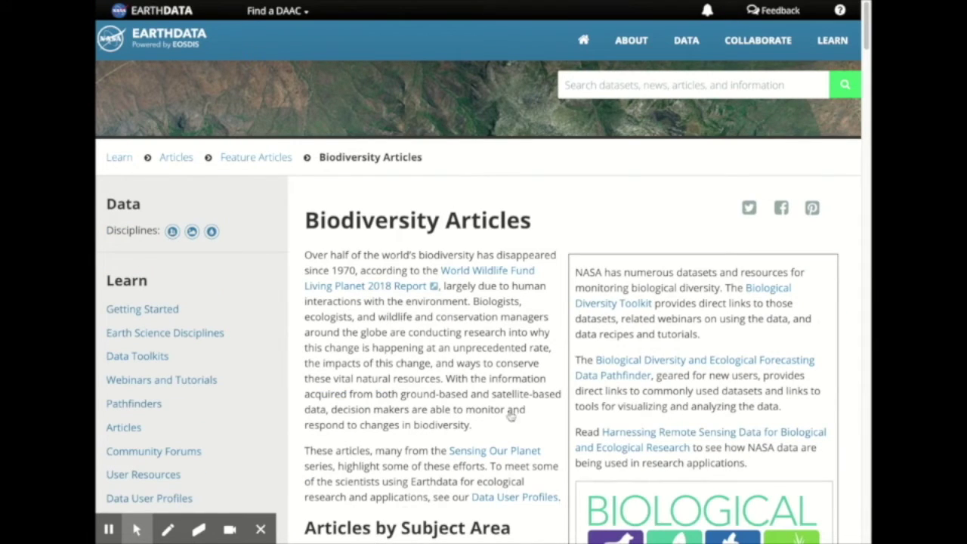
pyautogui.scroll(-4, 867, 34)
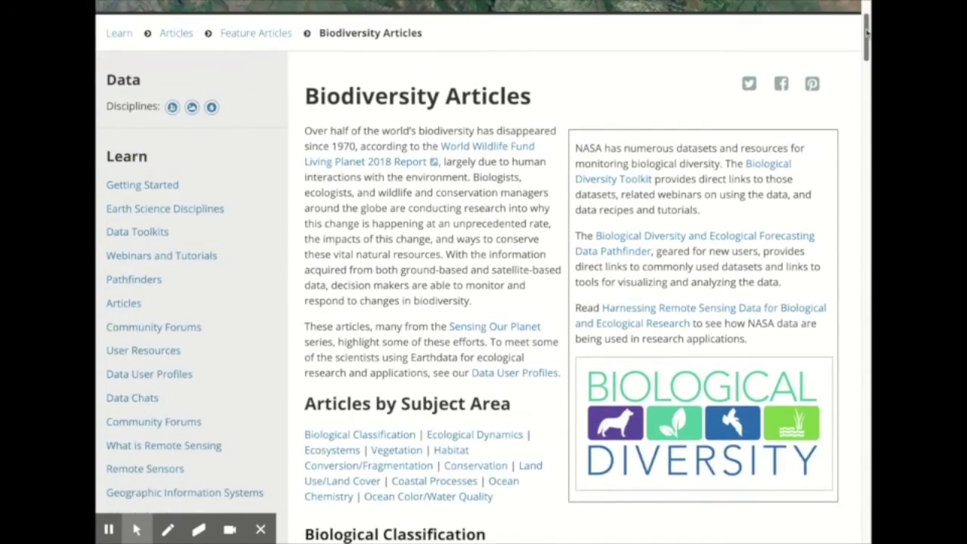
pyautogui.scroll(-3, 867, 34)
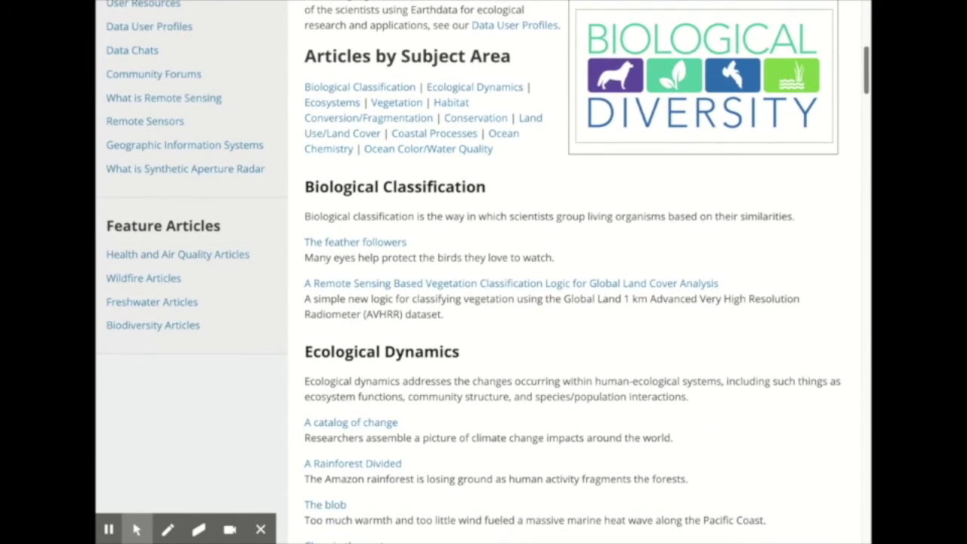